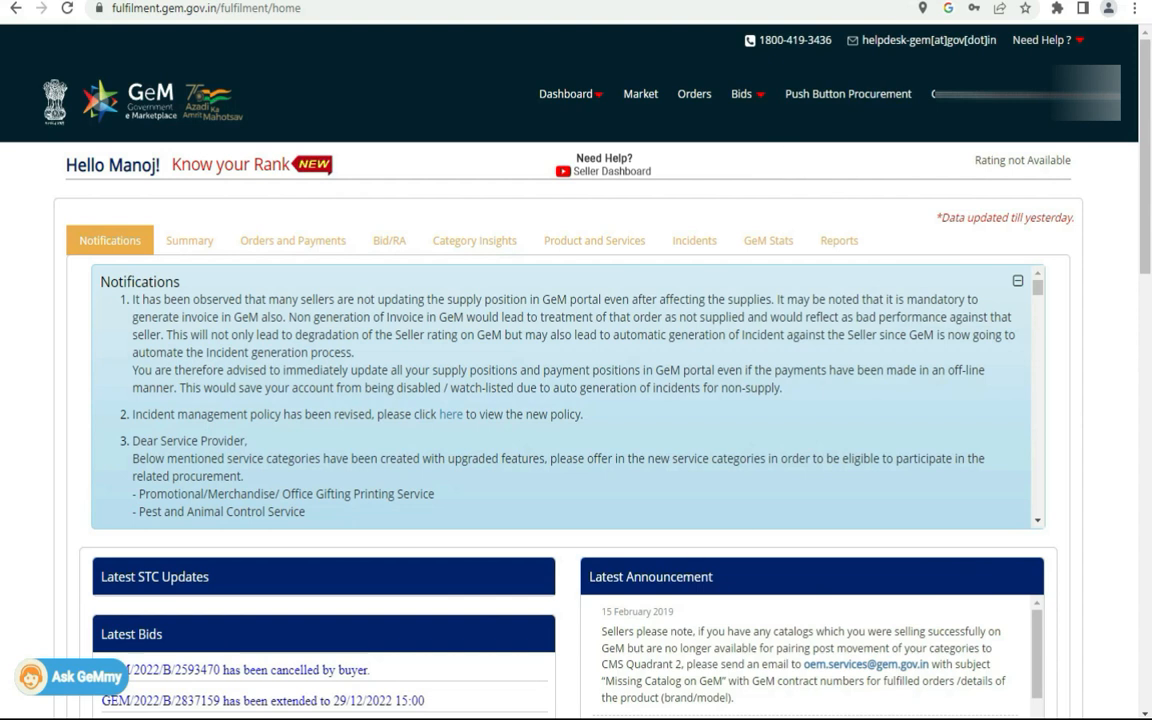
Open the page for adding a new product offering to the catalogue.
mouse_move(934, 93)
mouse_move(967, 147)
left_click(1050, 131)
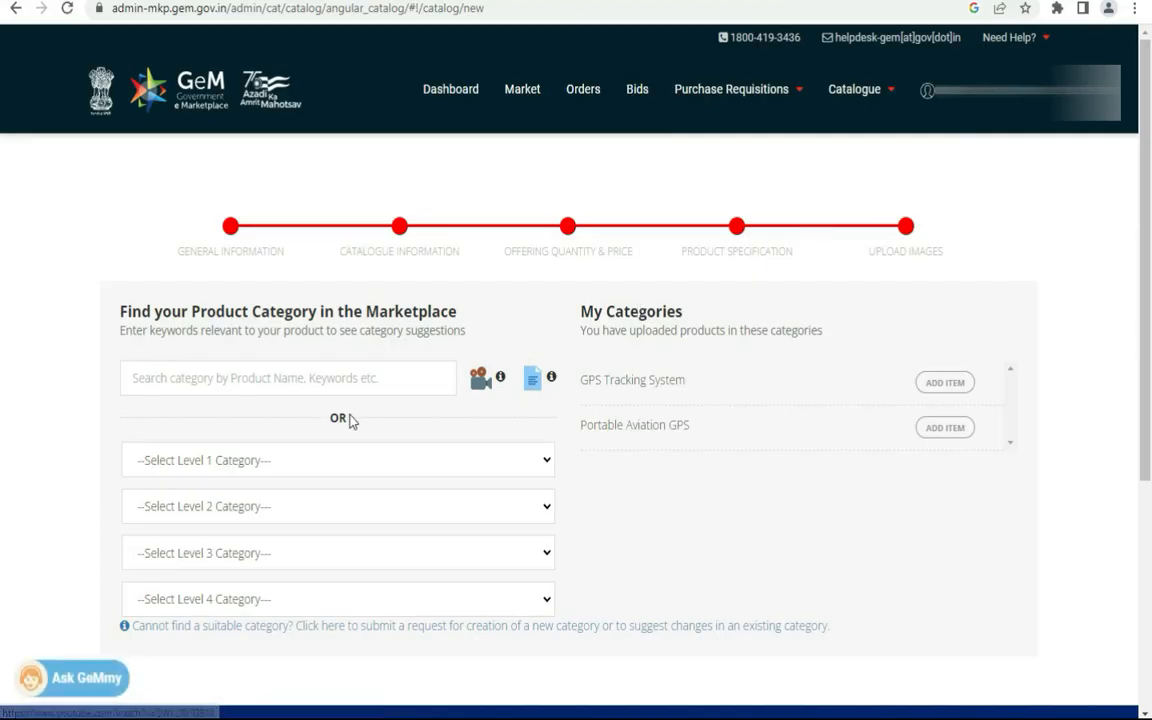
Search the product categories for "gps" and choose GPS Tracking System under Location and navigation systems and components.
left_click(279, 379)
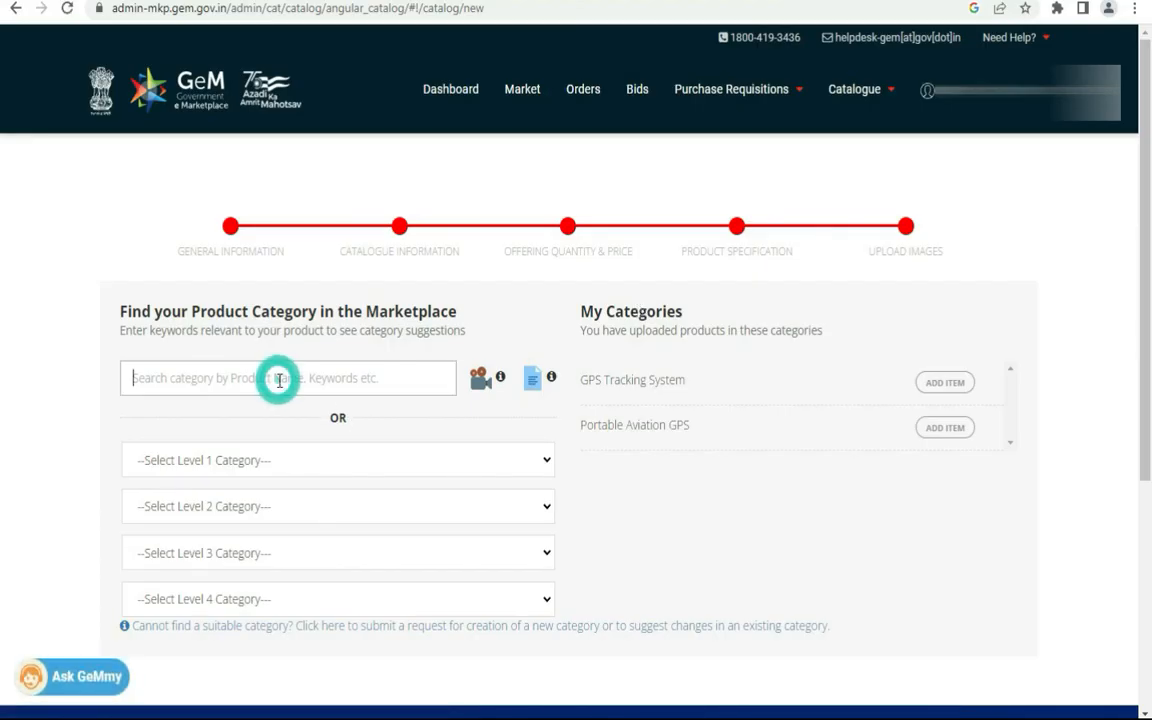
left_click_drag(1146, 57, 1147, 96)
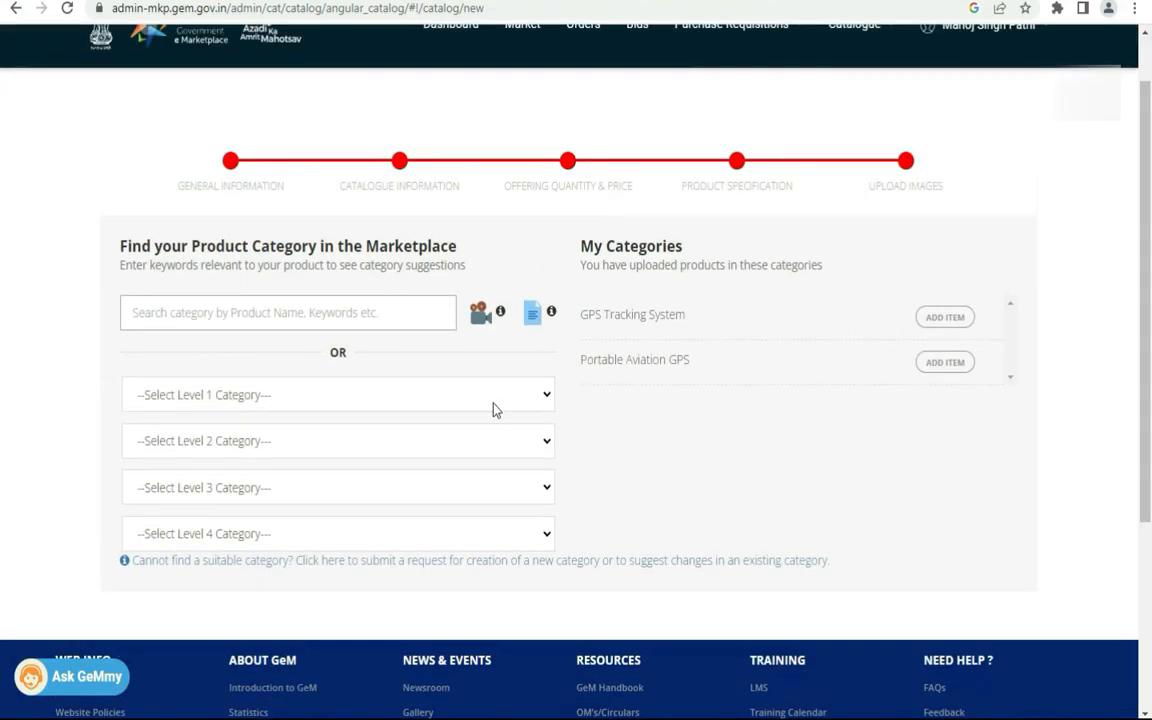
left_click(383, 315)
type("g")
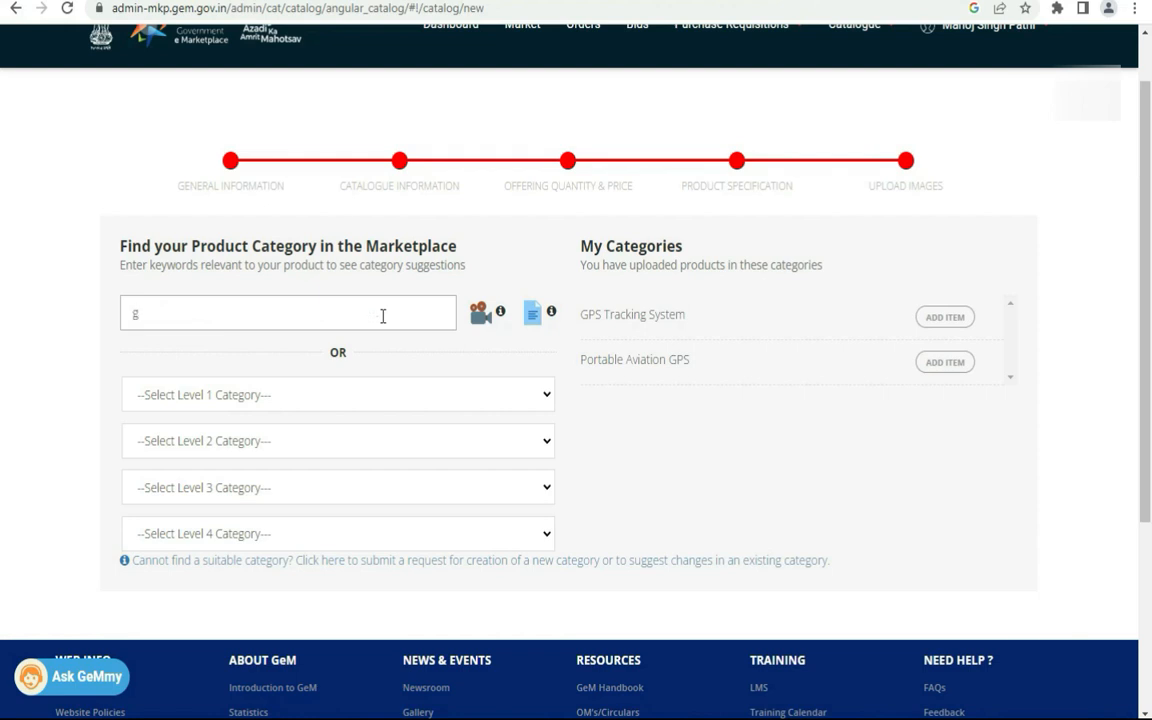
type("ps")
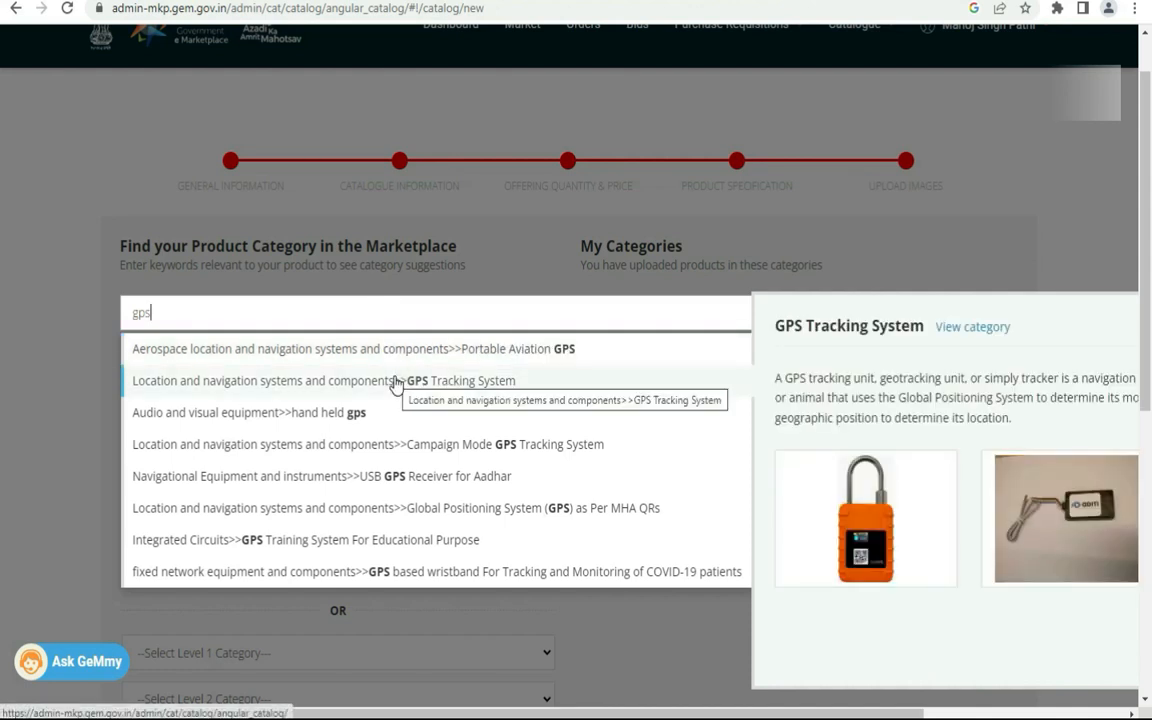
left_click(396, 382)
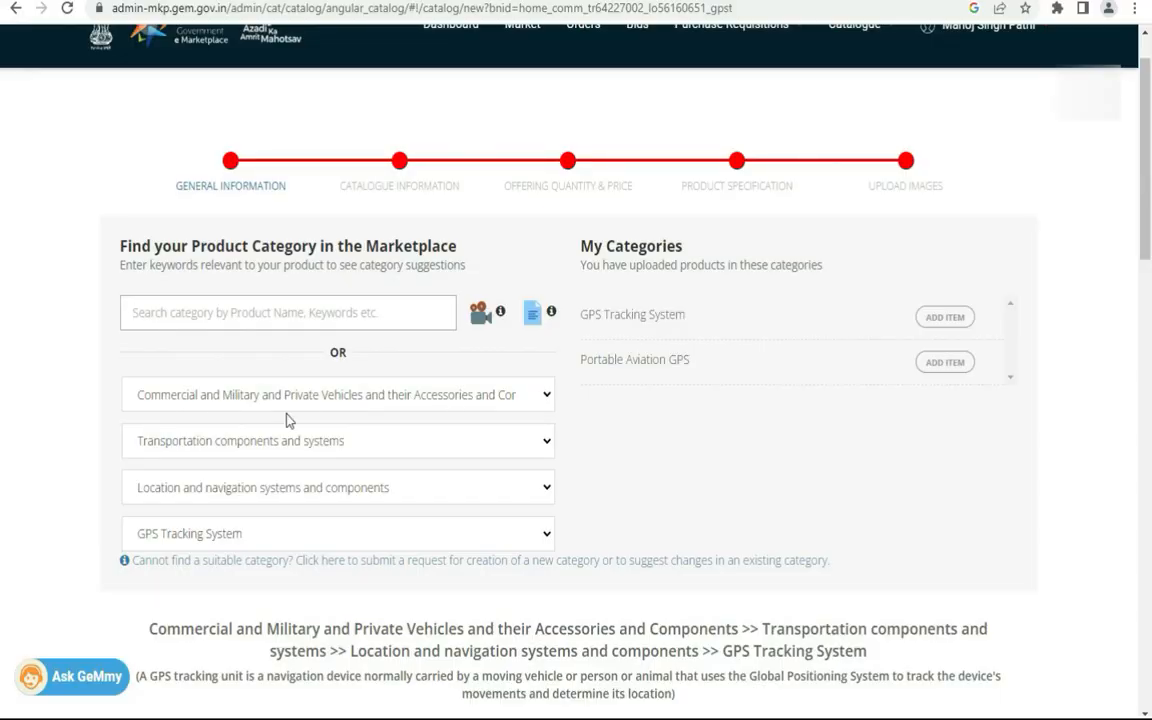
Review the selected category levels and the General Information form, including the Brand/OEM choices, Golden Parameters and Warranty.
left_click(248, 443)
left_click(249, 445)
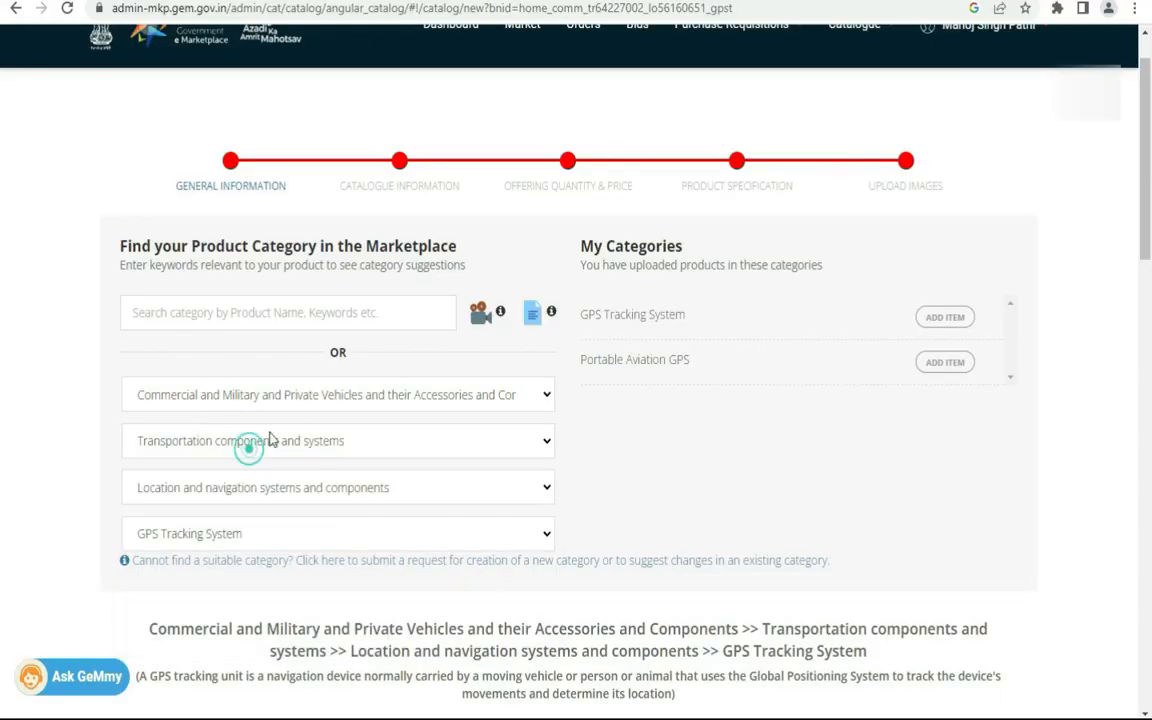
left_click(298, 394)
left_click(301, 399)
left_click_drag(1147, 244, 1148, 437)
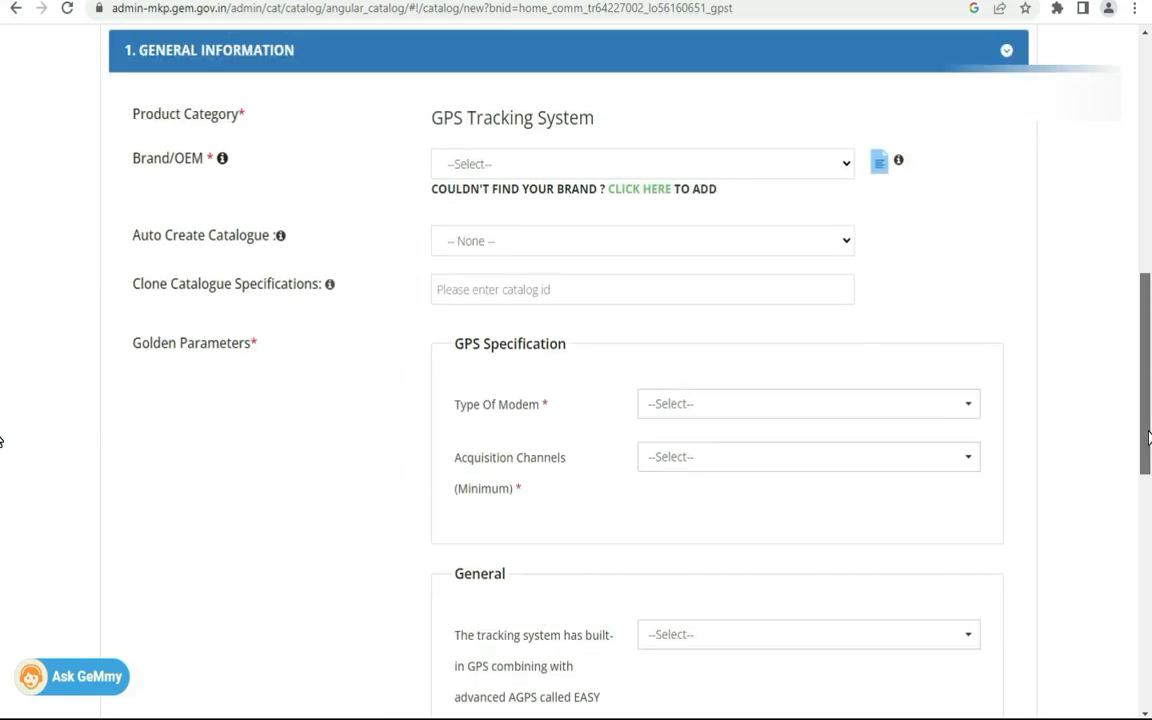
left_click(798, 168)
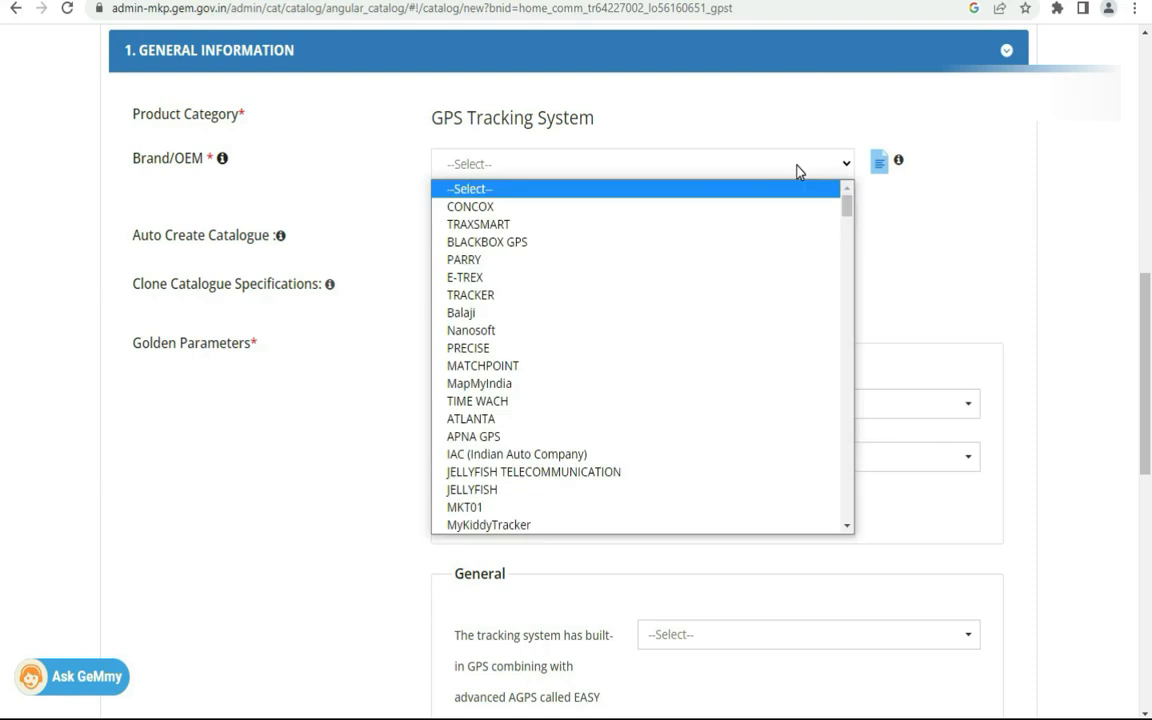
left_click(1100, 249)
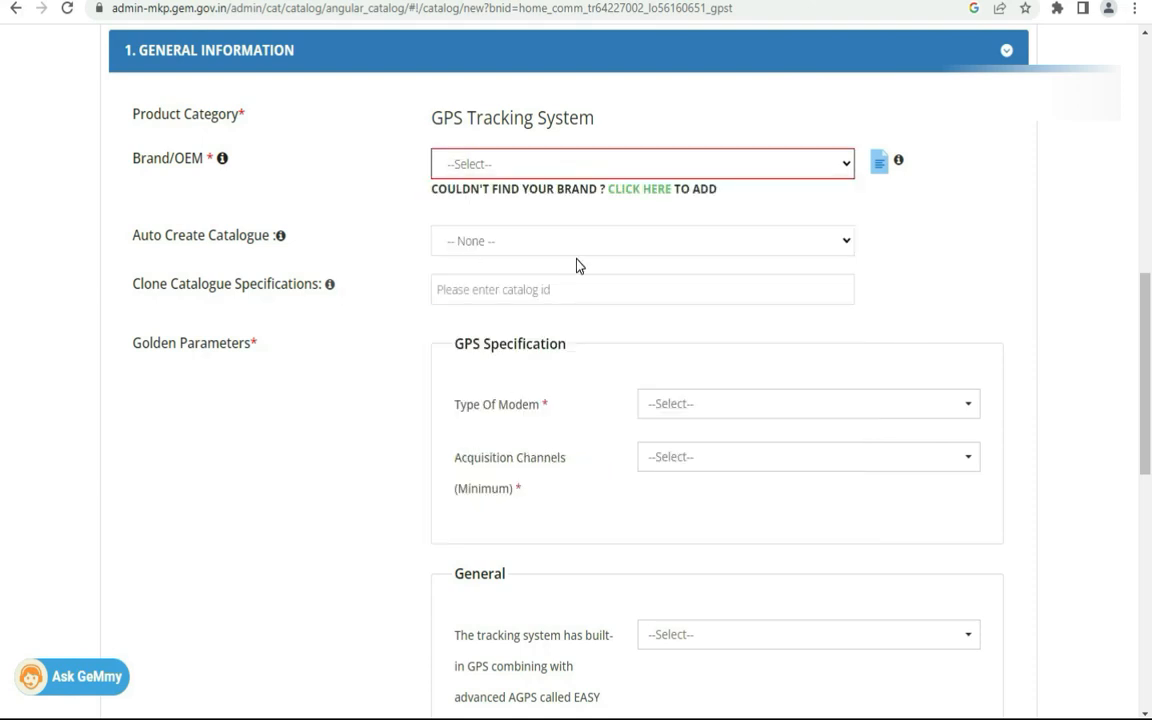
scroll(1145, 473, "down", 5)
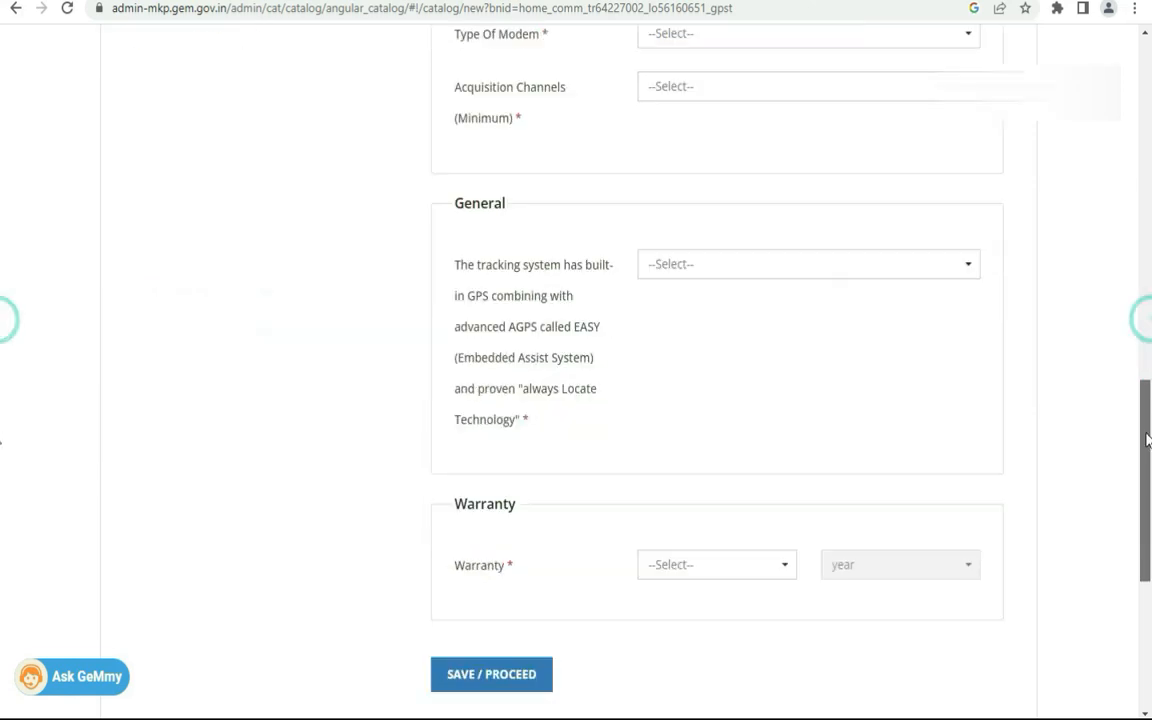
left_click_drag(1145, 473, 1146, 114)
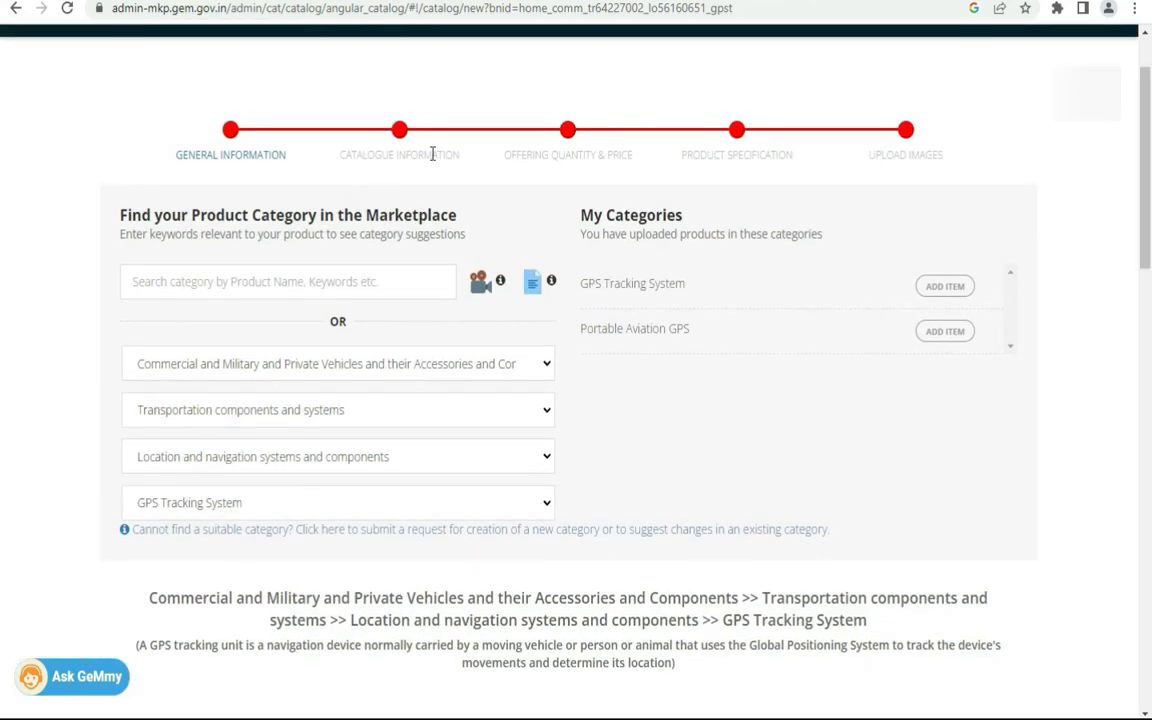
Examine the five listing stages from General Information to Upload Images, along with the General Information section.
left_click_drag(521, 155, 930, 157)
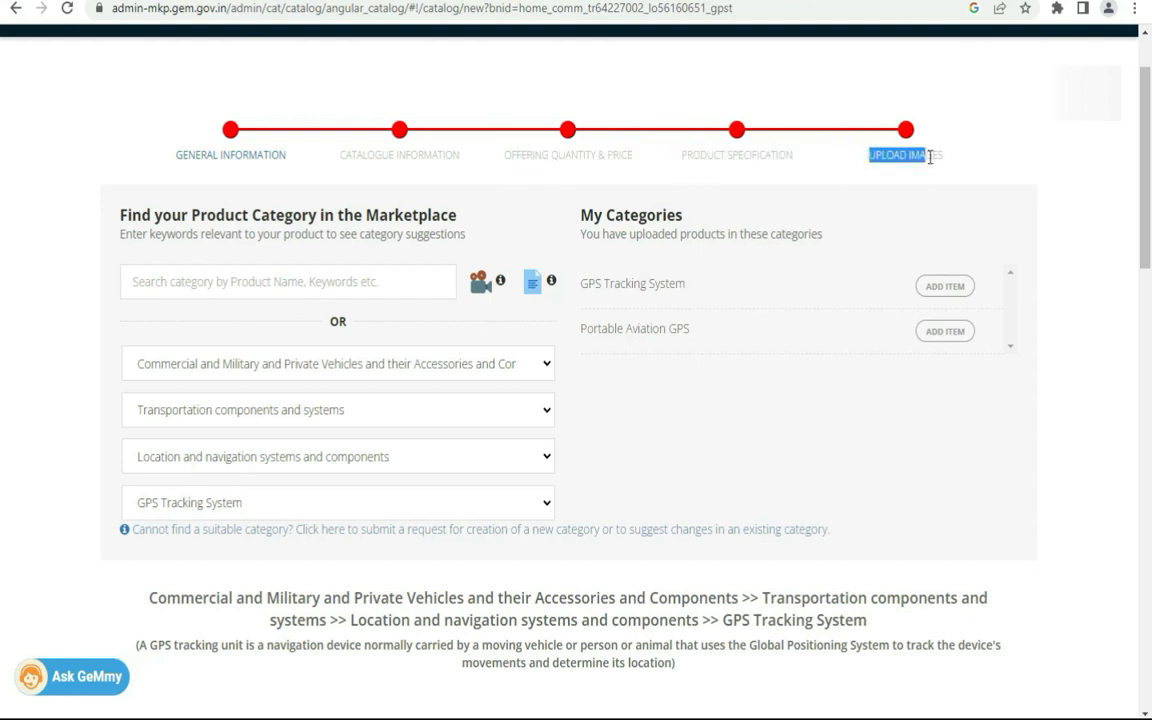
scroll(3, 245, "down", 4)
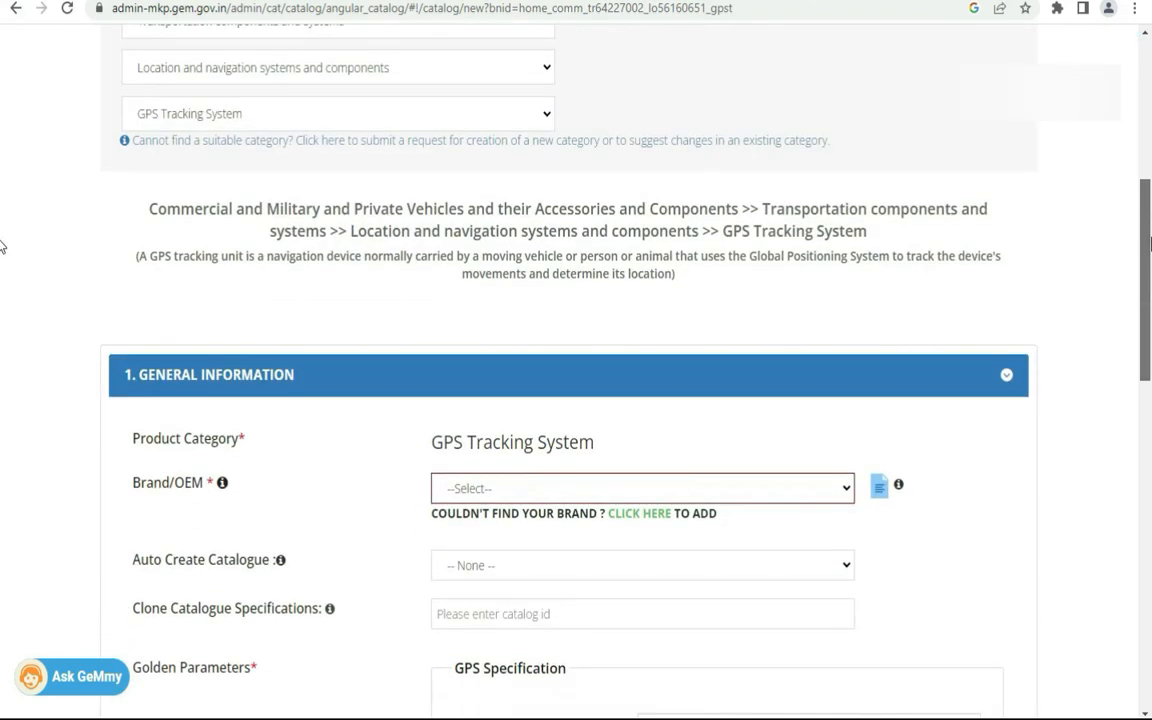
scroll(3, 245, "down", 3)
left_click_drag(1147, 317, 1150, 140)
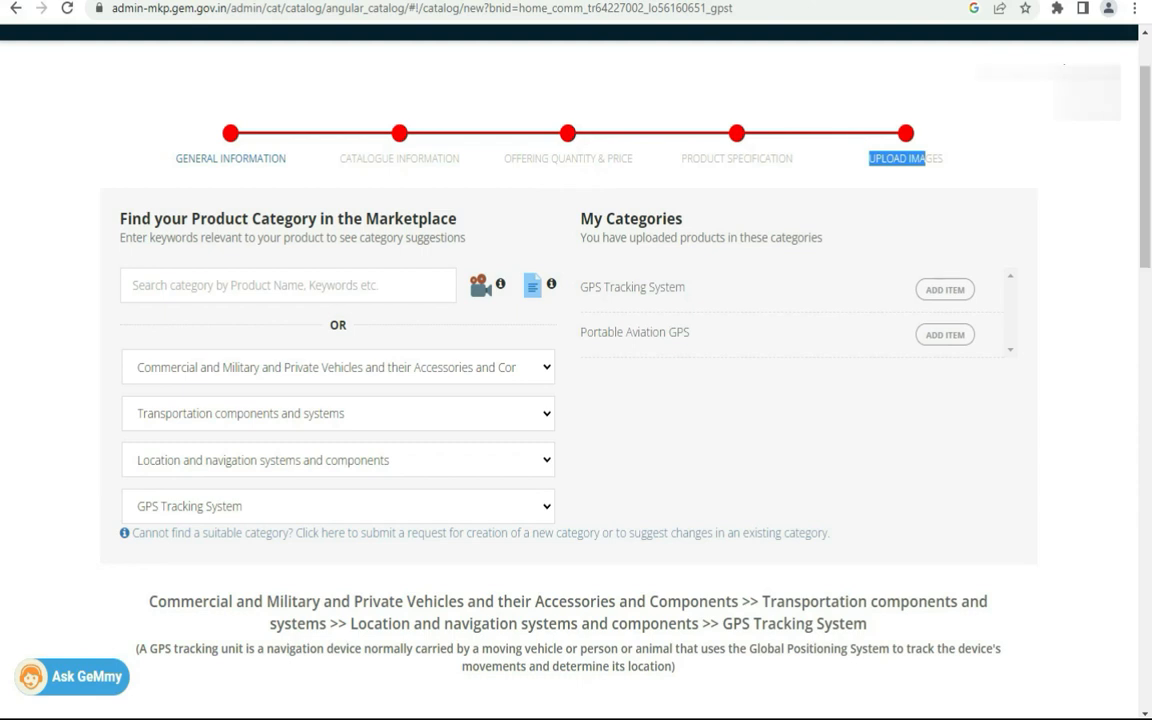
left_click_drag(194, 158, 248, 160)
left_click_drag(350, 158, 410, 158)
left_click_drag(681, 158, 790, 158)
left_click_drag(868, 158, 925, 156)
left_click_drag(505, 158, 636, 160)
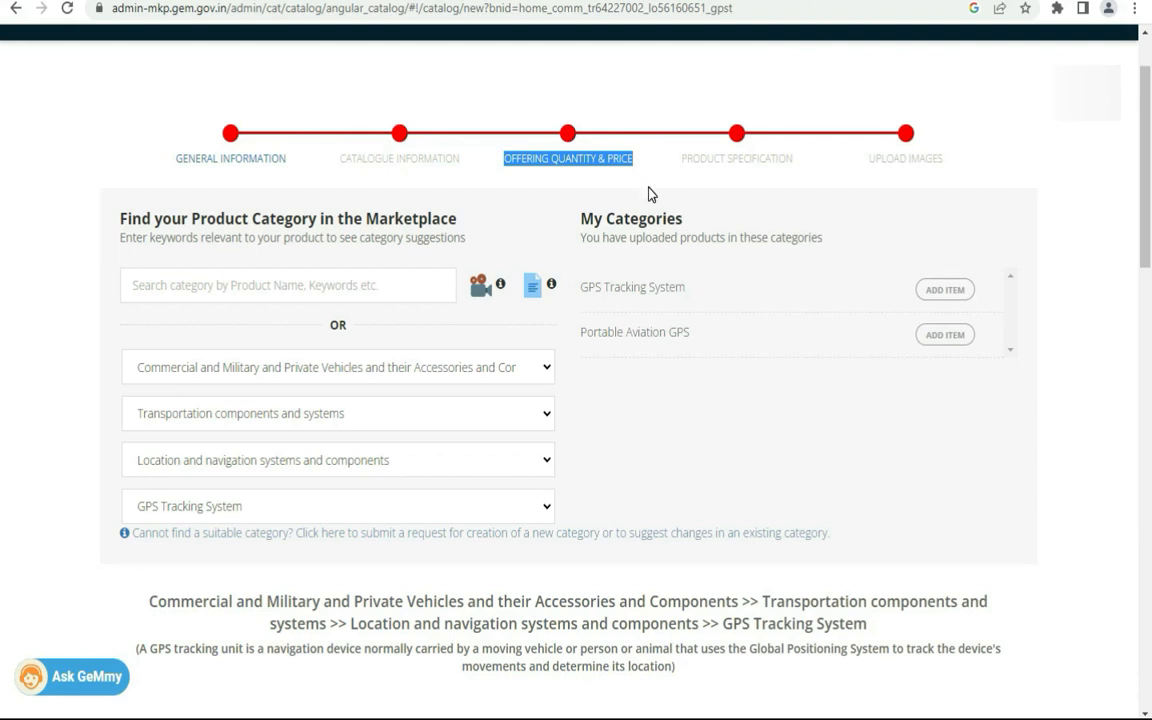
Search the GeM market for "gps" in the GPS Tracking System category and open the E TREX In Compliance GPS Tracking System product.
scroll(1025, 65, "up", 1)
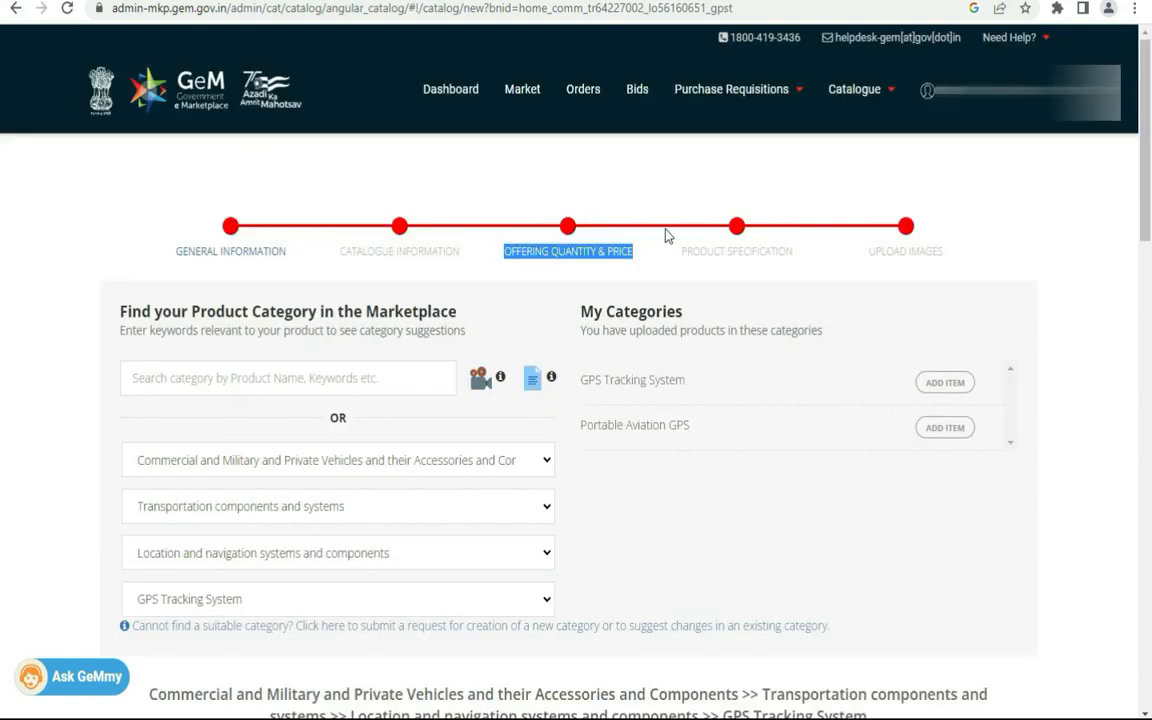
left_click(522, 90)
left_click(521, 151)
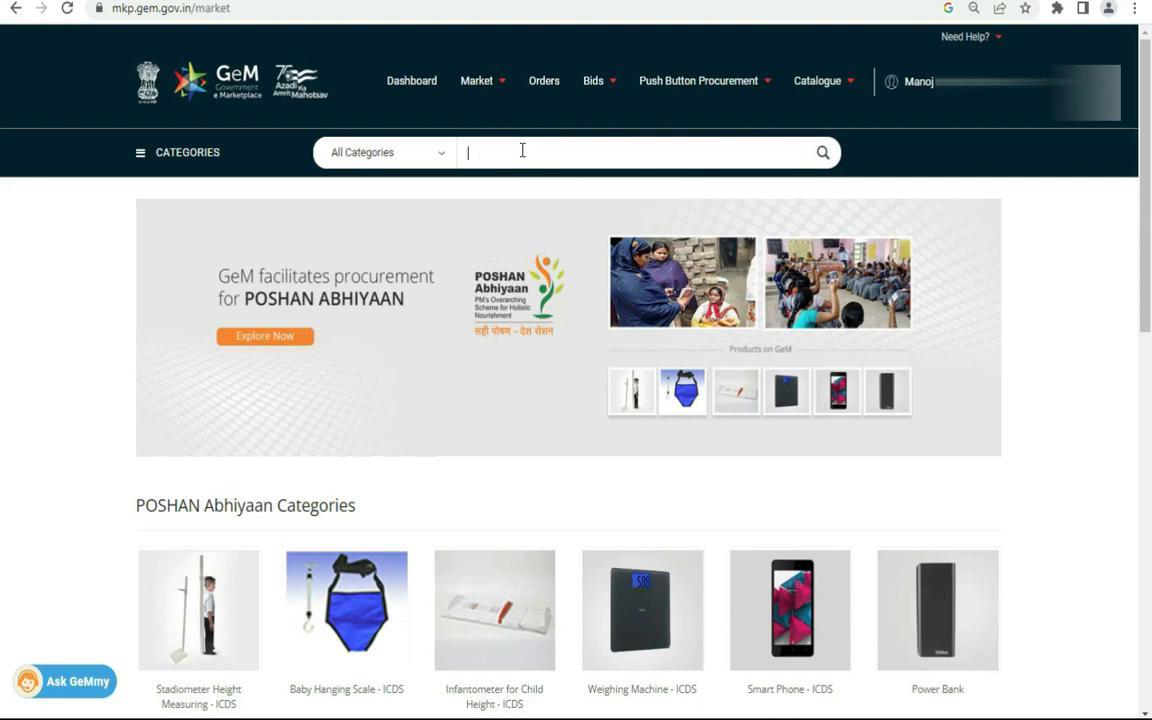
type("gps")
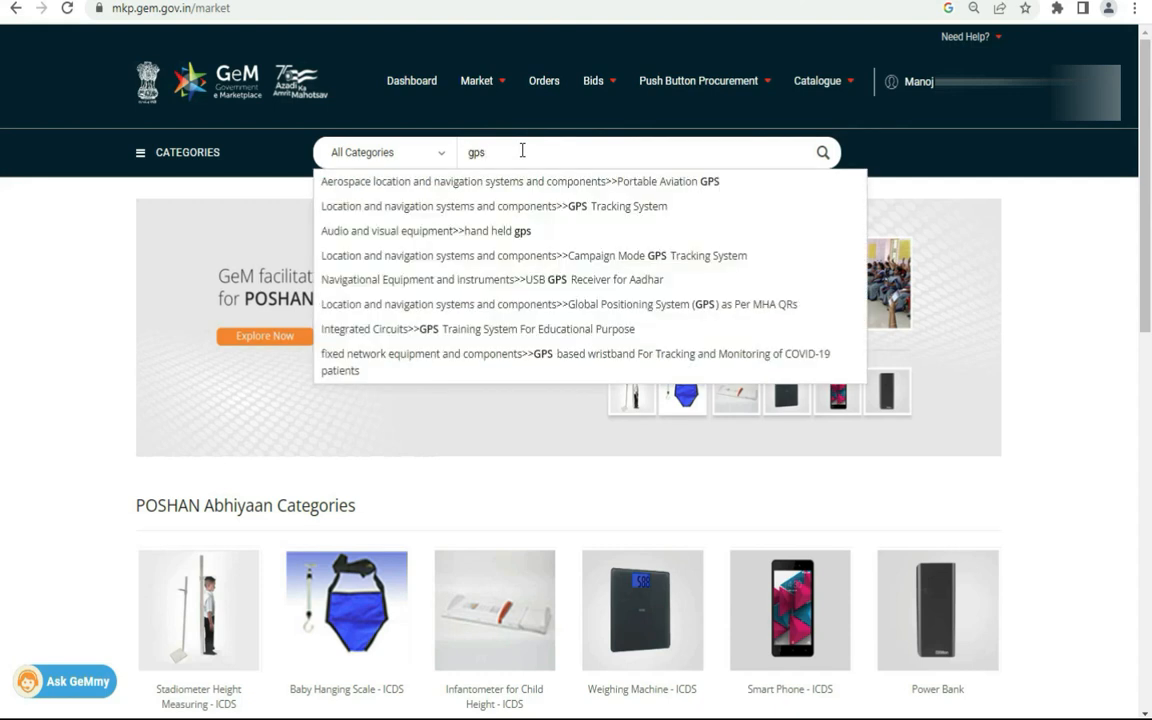
left_click(604, 208)
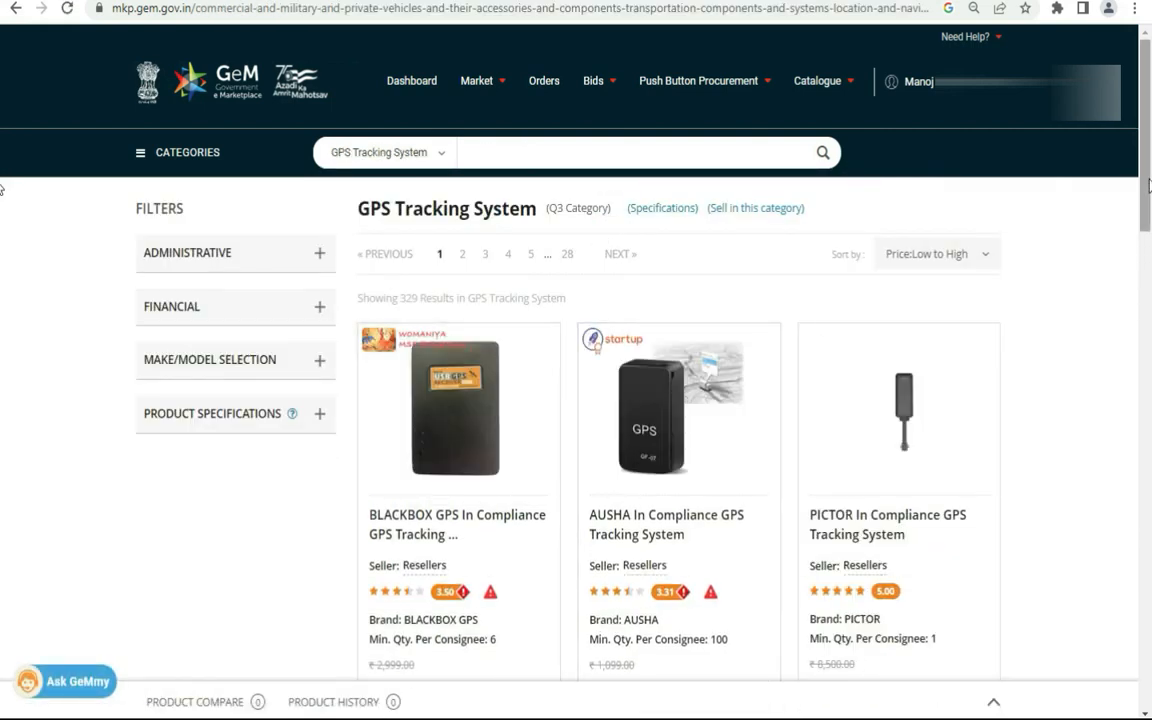
left_click_drag(1148, 185, 1148, 578)
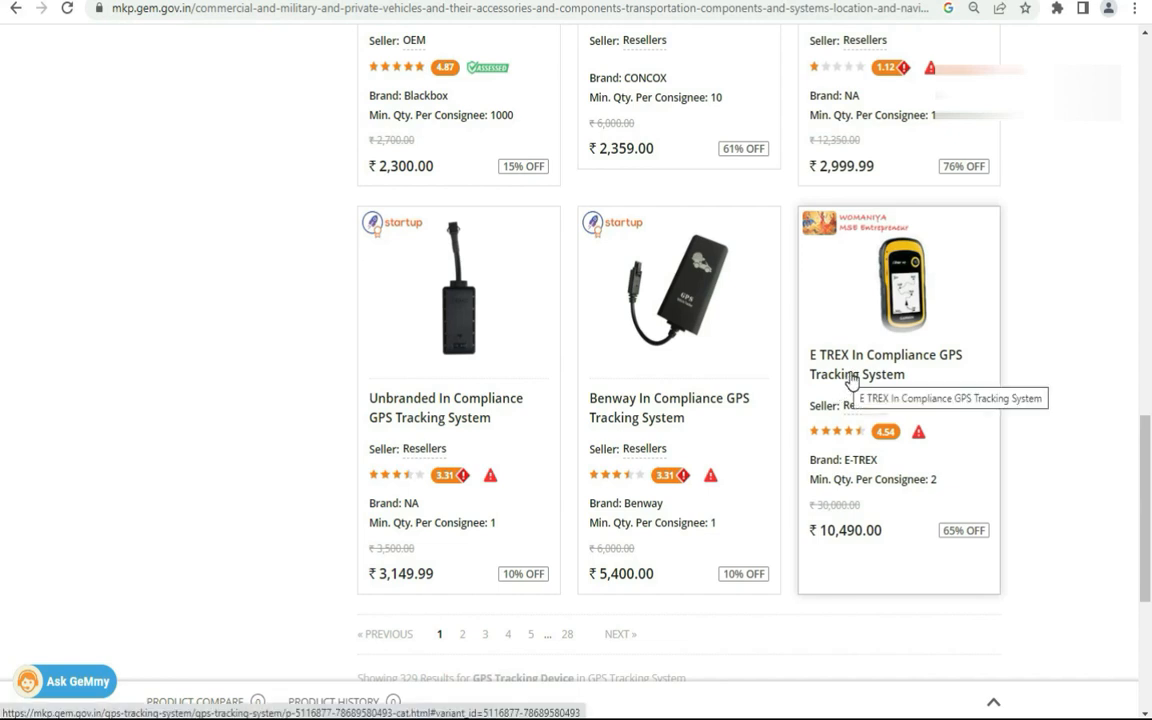
left_click(862, 358)
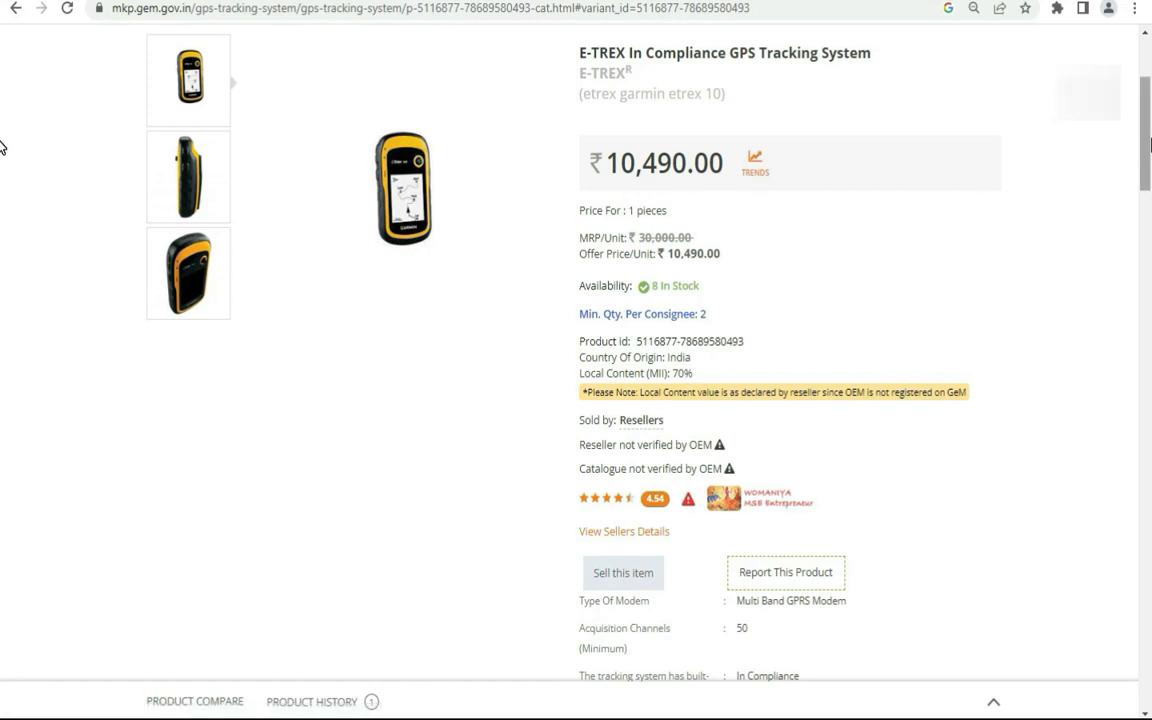
Examine the E-TREX product's GPS, hardware, certification and software feature specifications.
scroll(2, 210, "down", 3)
scroll(2, 210, "down", 5)
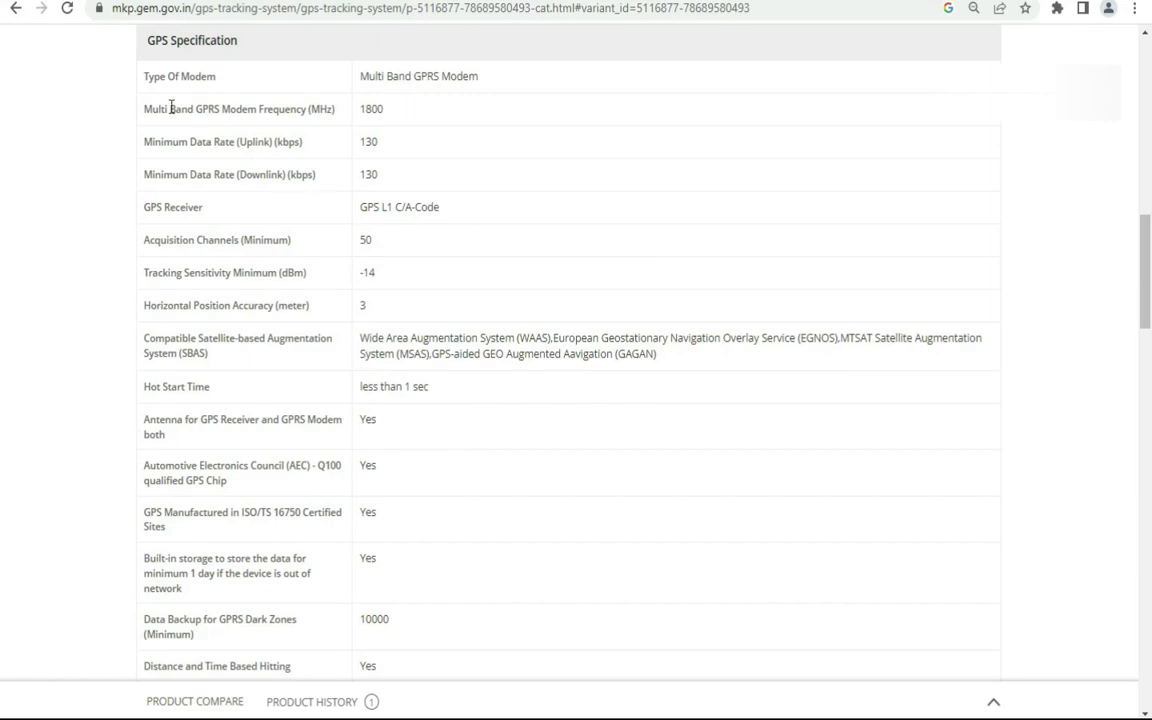
left_click_drag(150, 77, 648, 615)
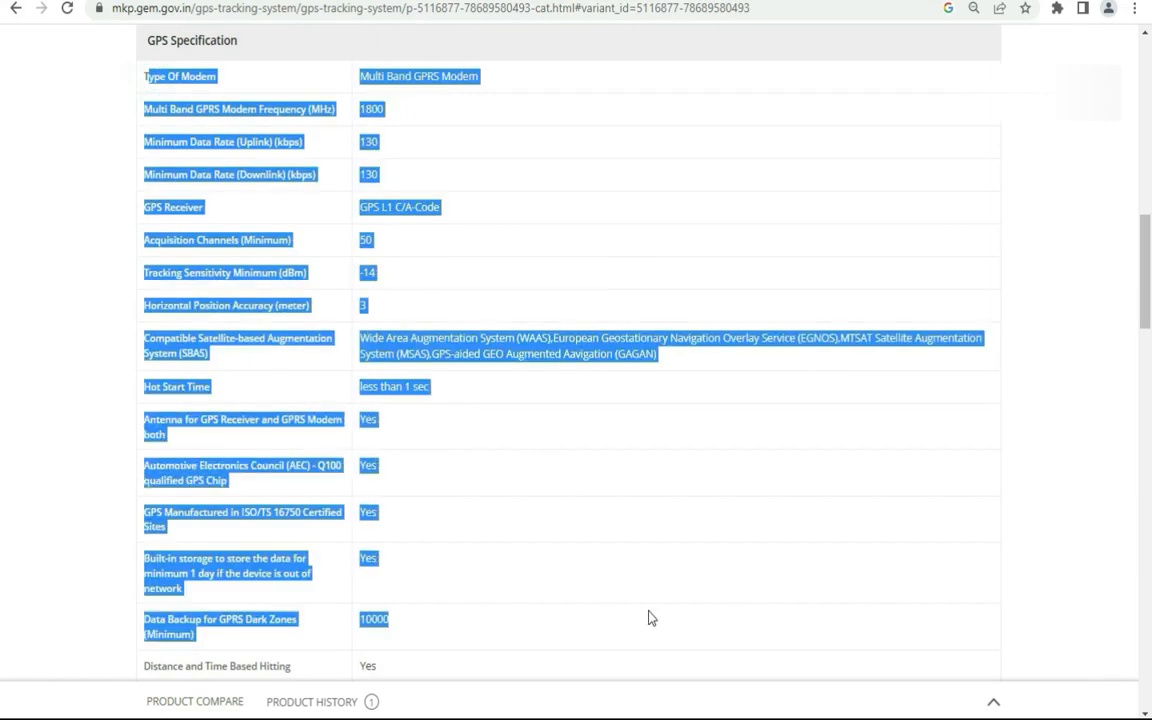
scroll(3, 391, "down", 8)
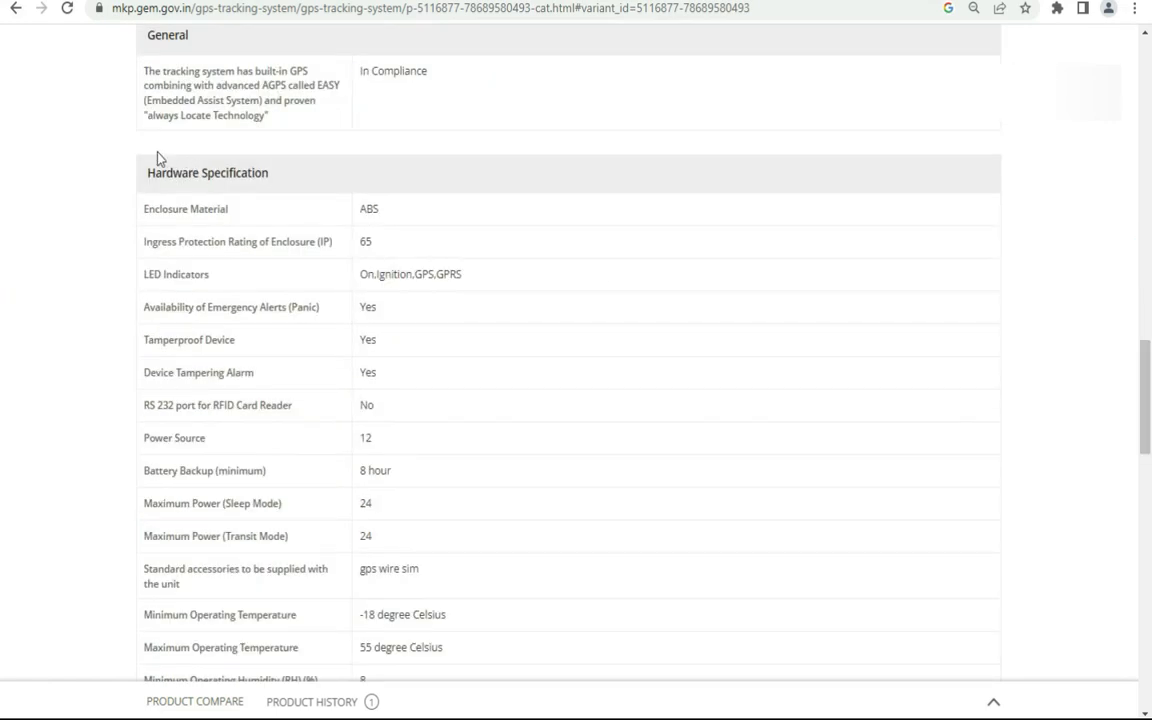
left_click_drag(154, 209, 500, 549)
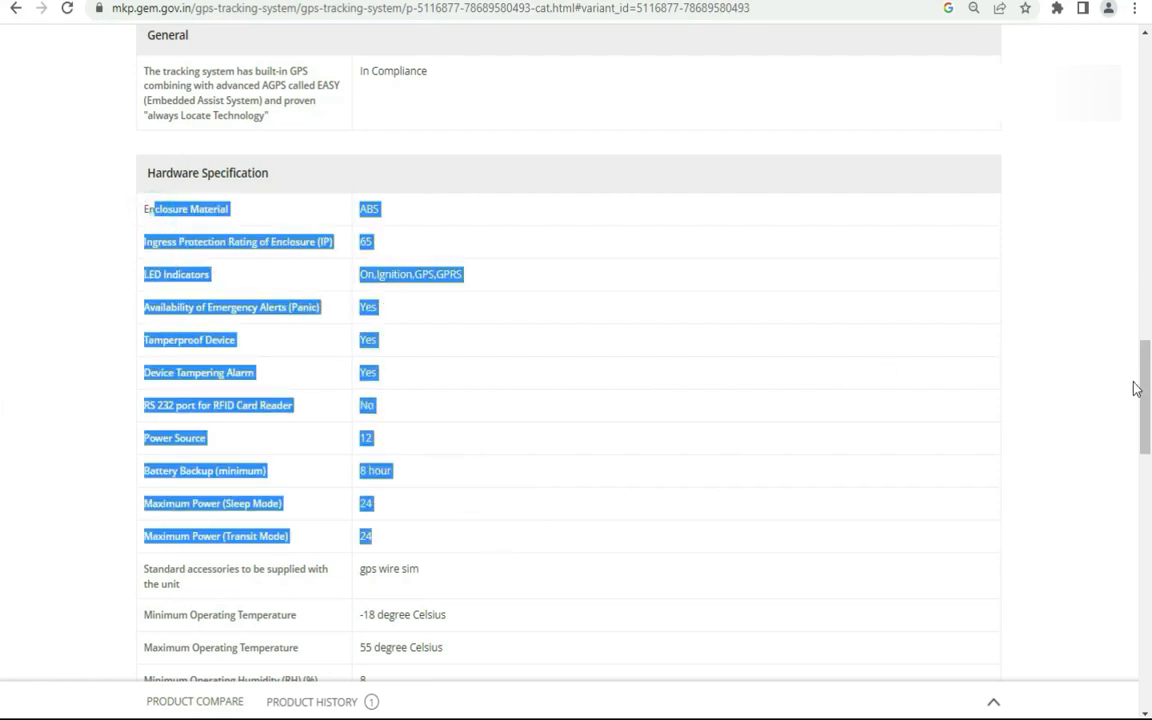
scroll(1142, 383, "down", 7)
left_click_drag(218, 162, 360, 314)
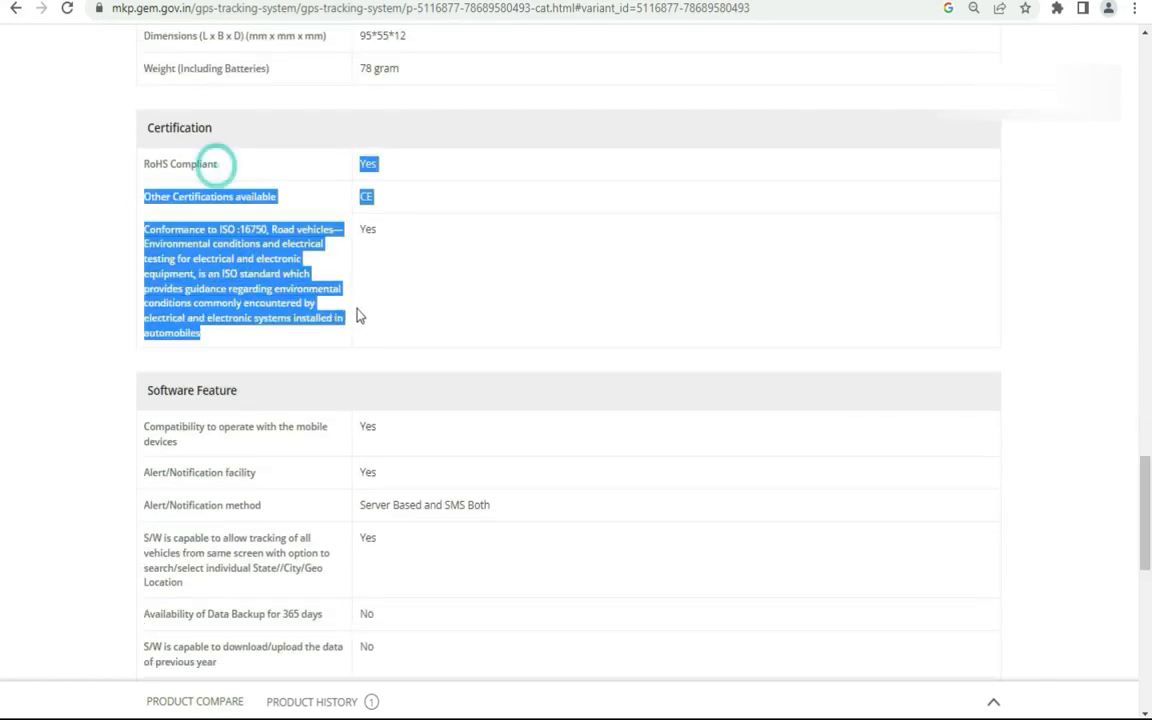
scroll(1147, 490, "down", 3)
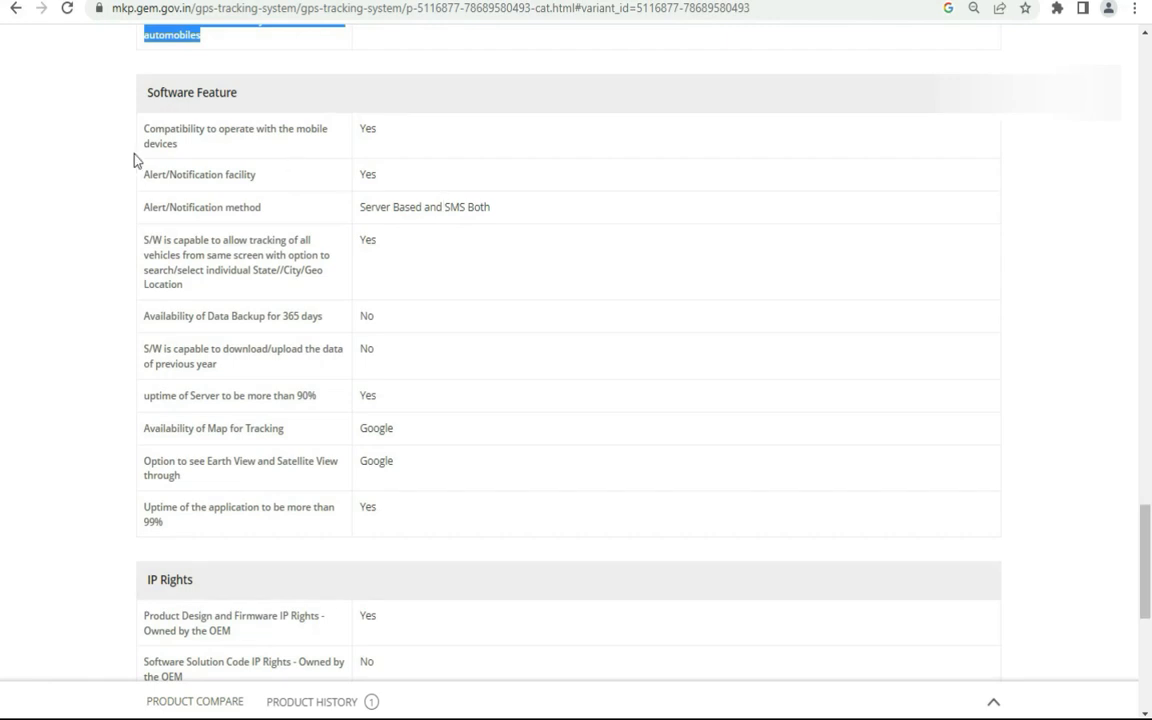
left_click_drag(133, 128, 545, 480)
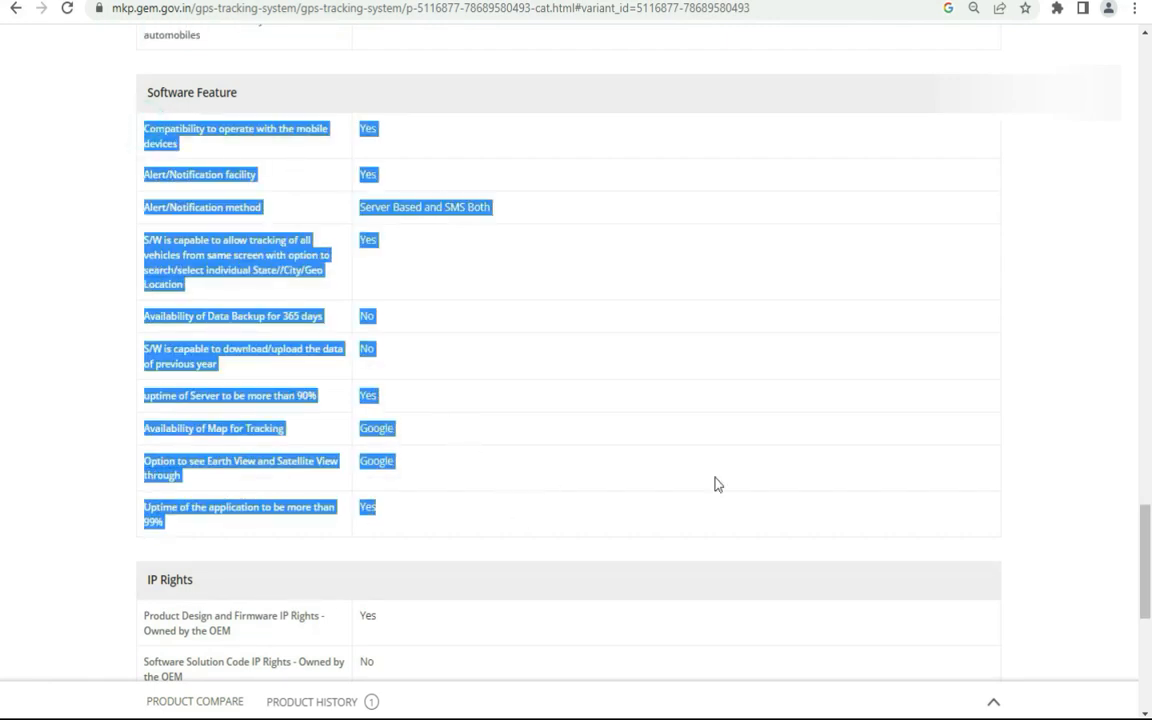
Choose to sell the E-TREX GPS item and confirm pairing with its existing GeM catalogue.
left_click_drag(1143, 540, 1147, 112)
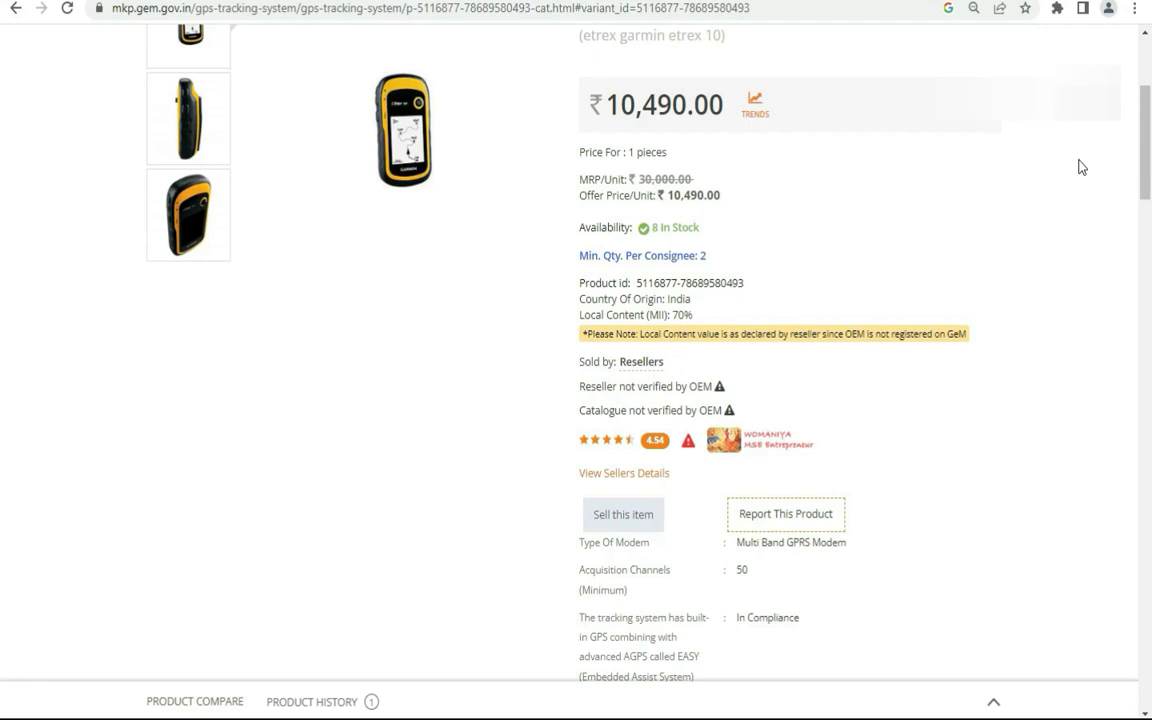
left_click(598, 531)
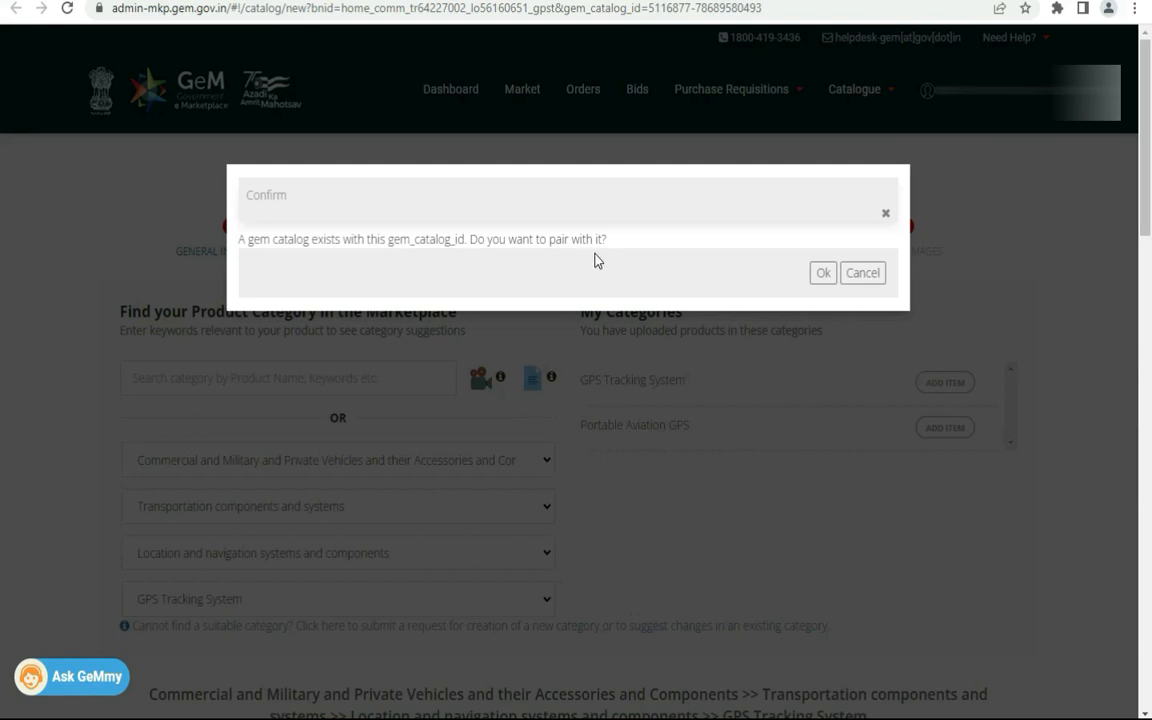
left_click(820, 276)
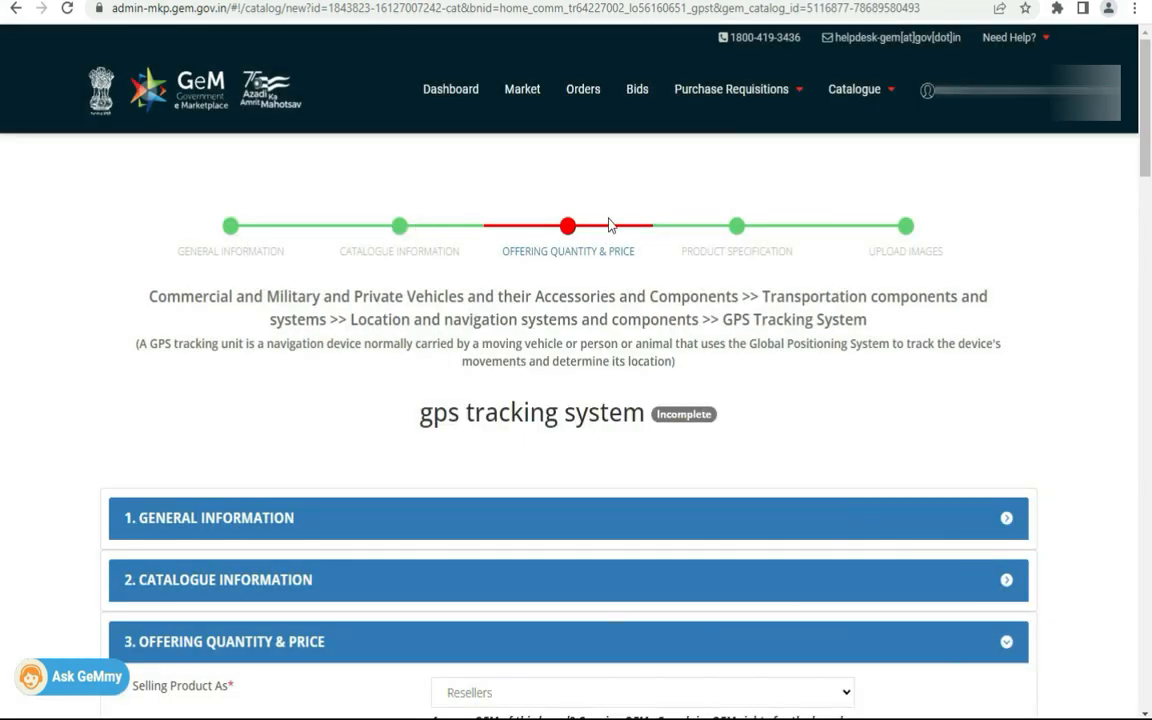
Check the completion status of each listing stage for the paired GPS tracking system.
left_click_drag(506, 250, 631, 252)
left_click_drag(228, 252, 258, 268)
left_click(378, 251)
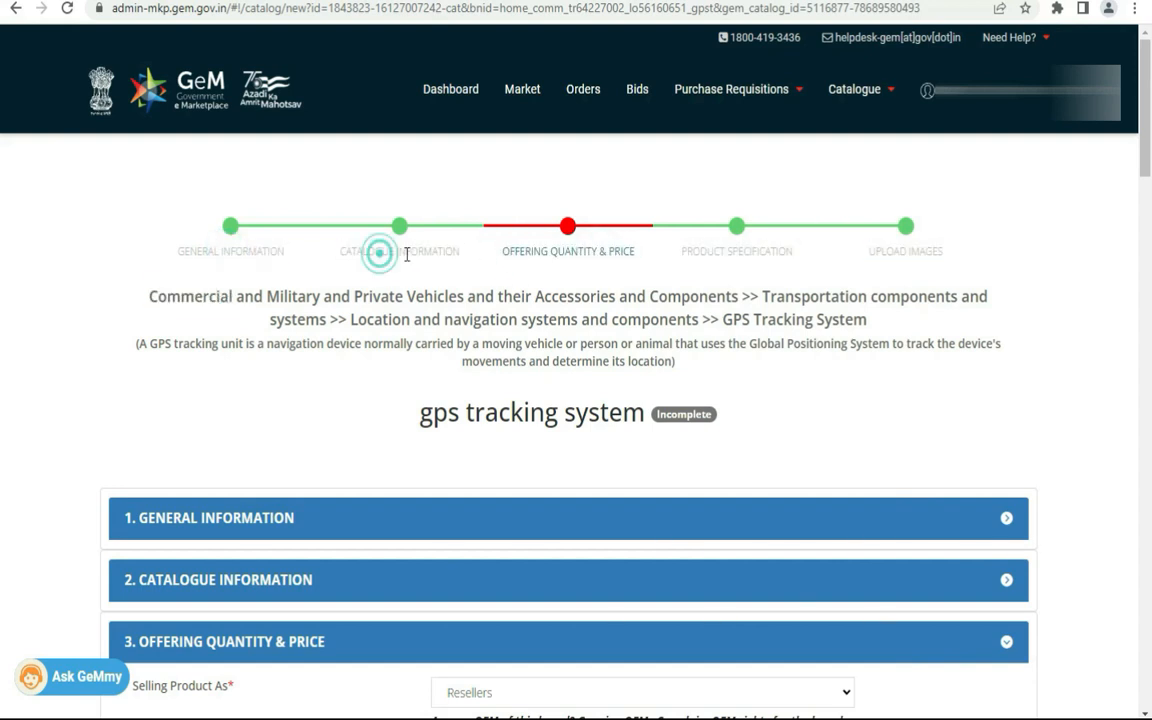
left_click_drag(733, 255, 738, 256)
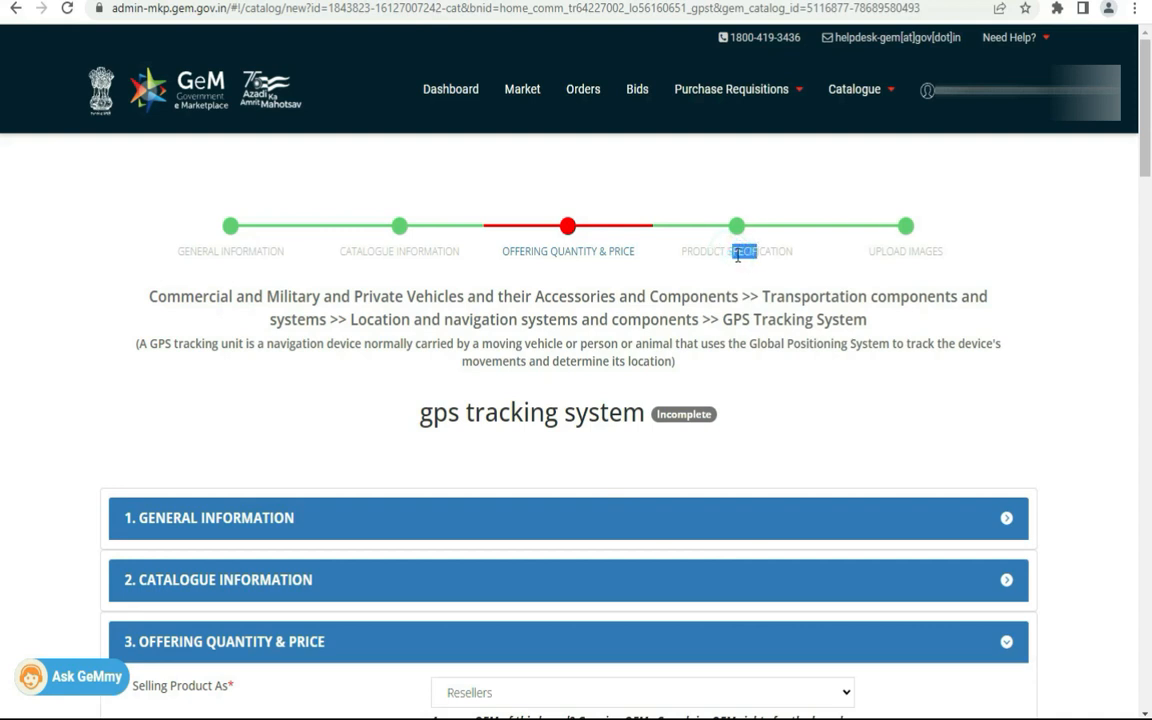
left_click_drag(881, 251, 948, 210)
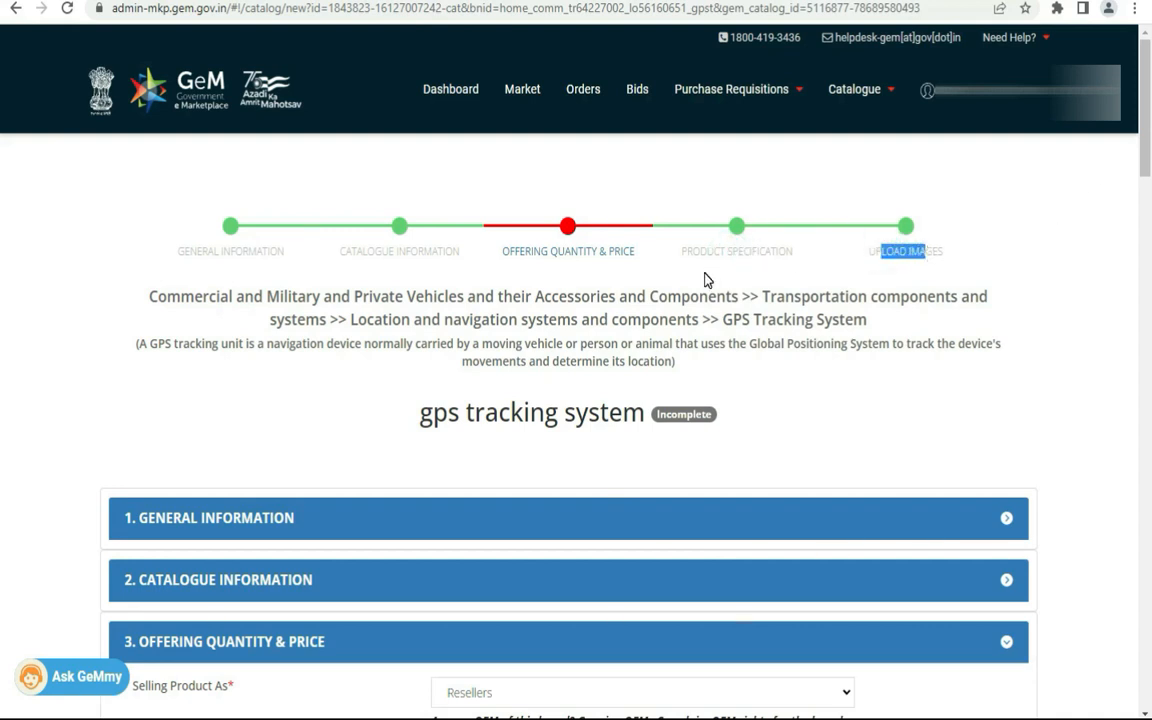
Examine the General Information section: brand, GeM catalogue ID, modem type, acquisition channels, compliance and warranty.
left_click_drag(1147, 145, 1149, 193)
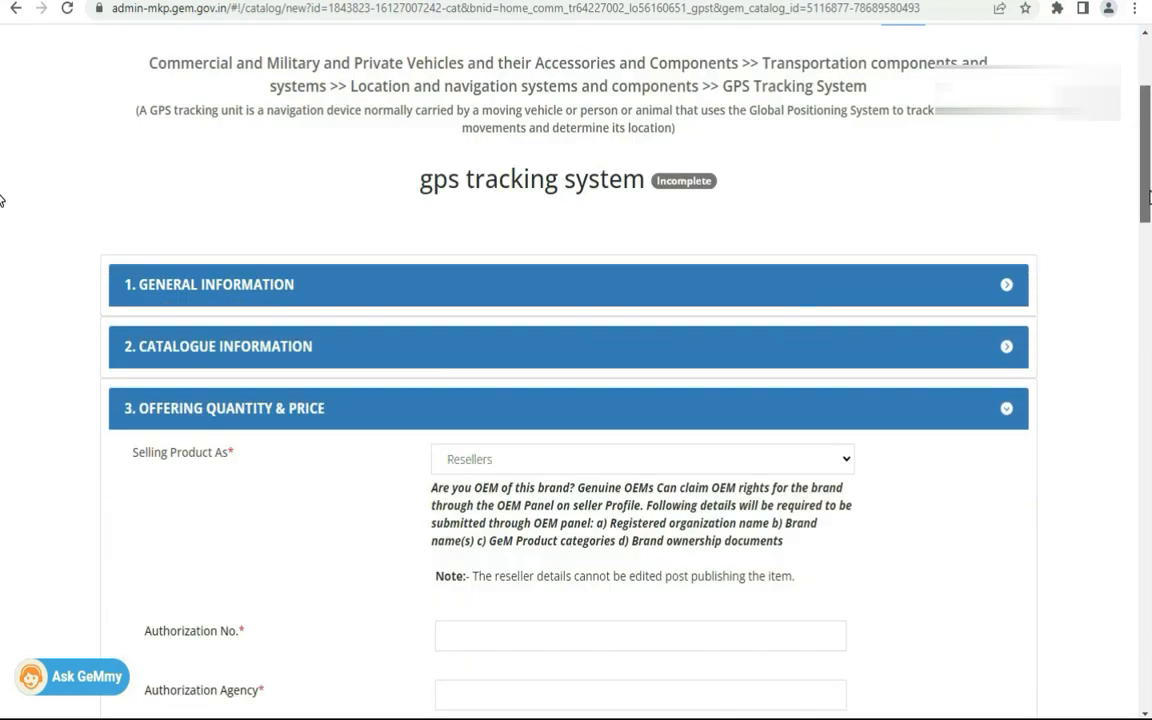
left_click(200, 283)
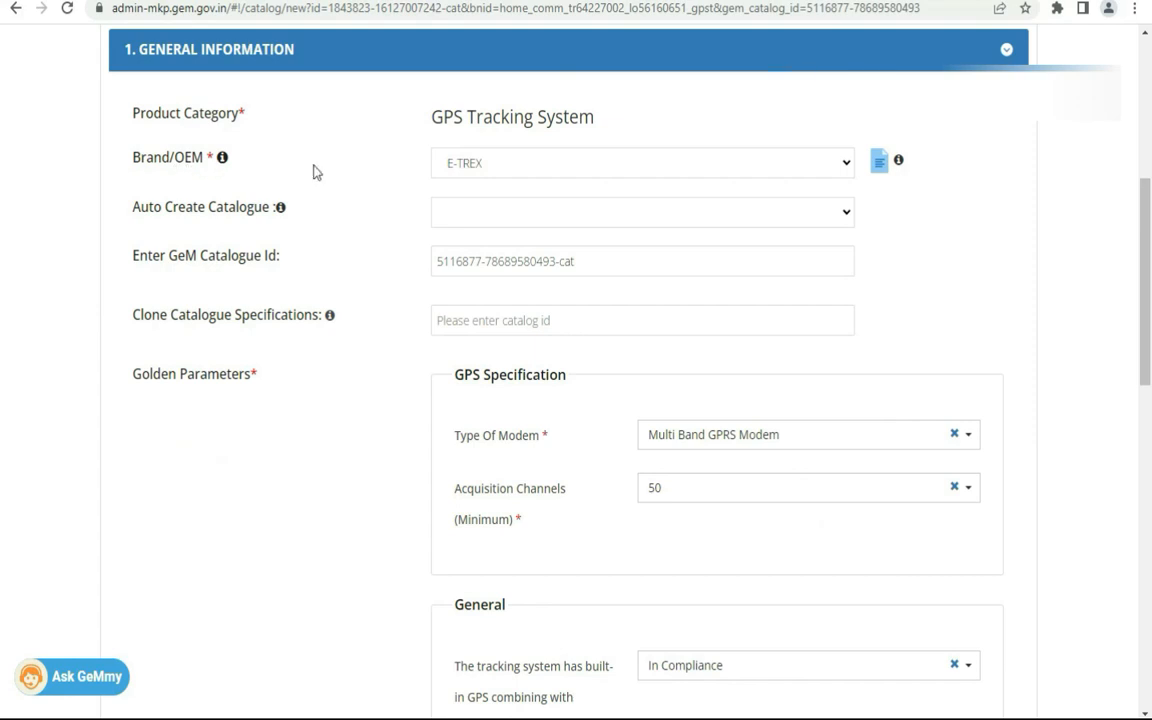
left_click(625, 162)
left_click(625, 162)
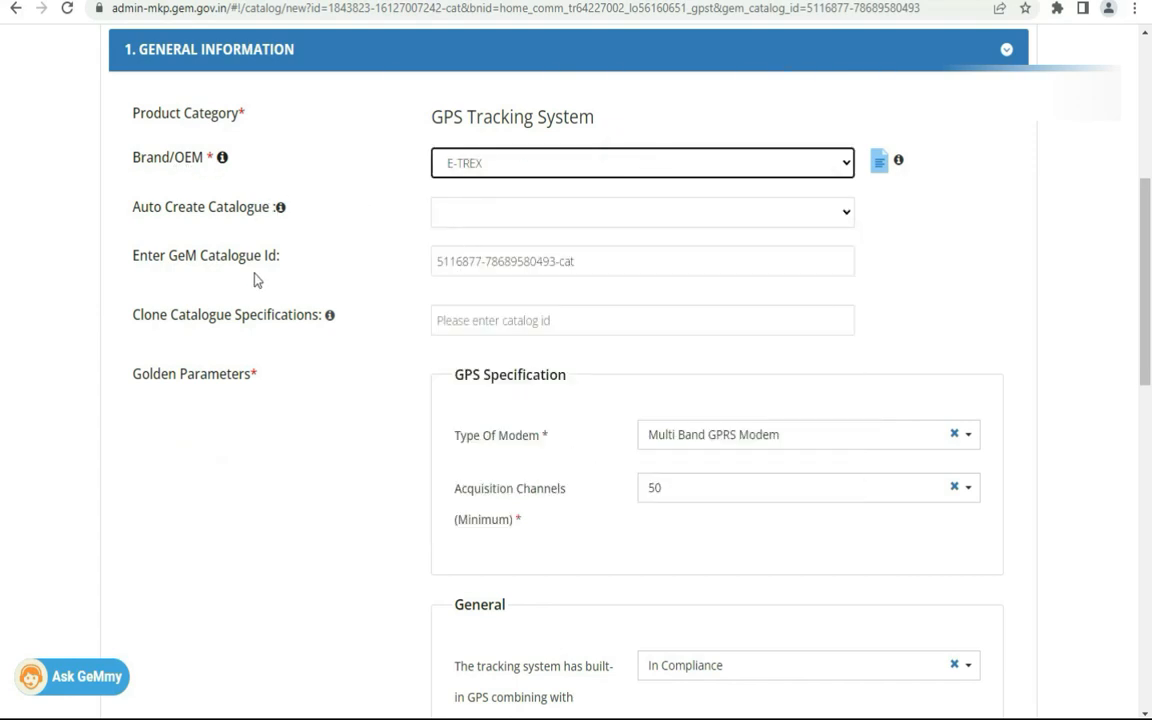
left_click(465, 261)
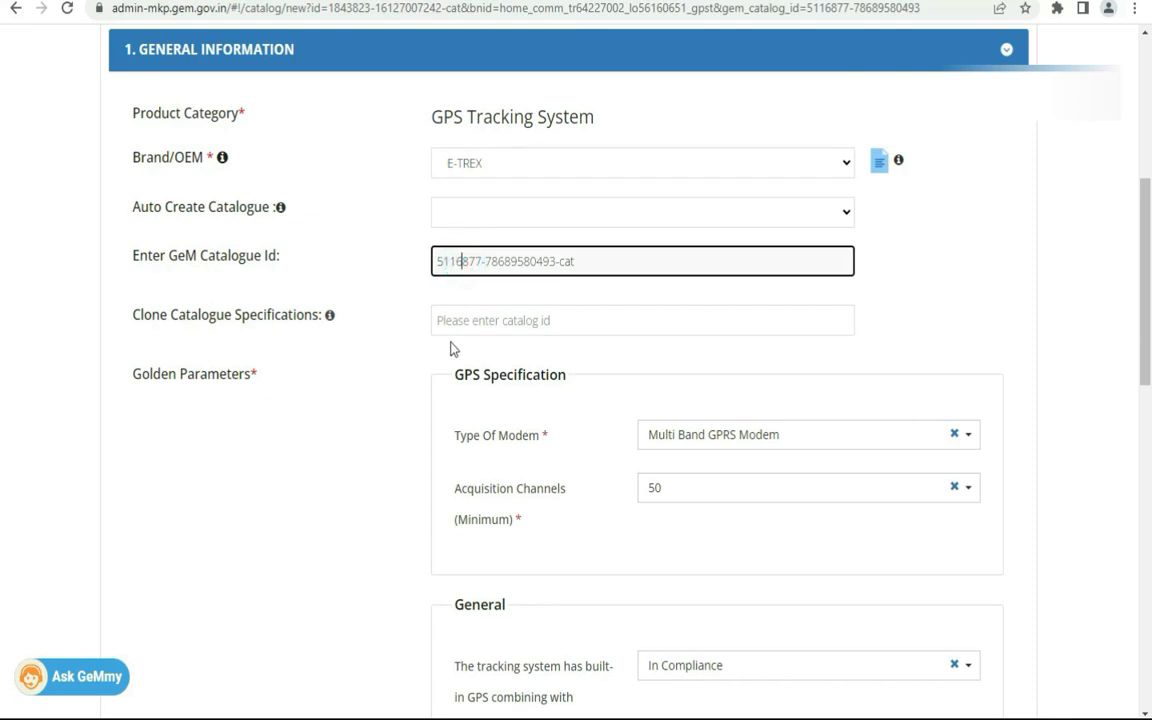
scroll(3, 240, "down", 2)
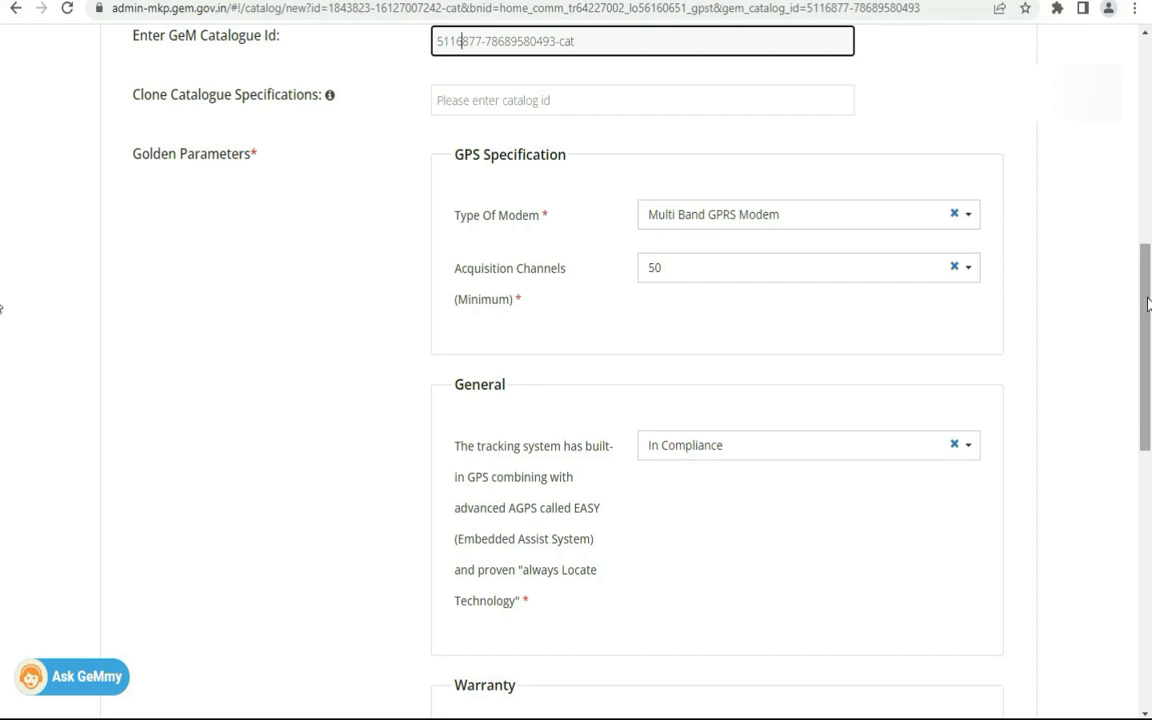
scroll(2, 316, "down", 1)
scroll(2, 316, "down", 2)
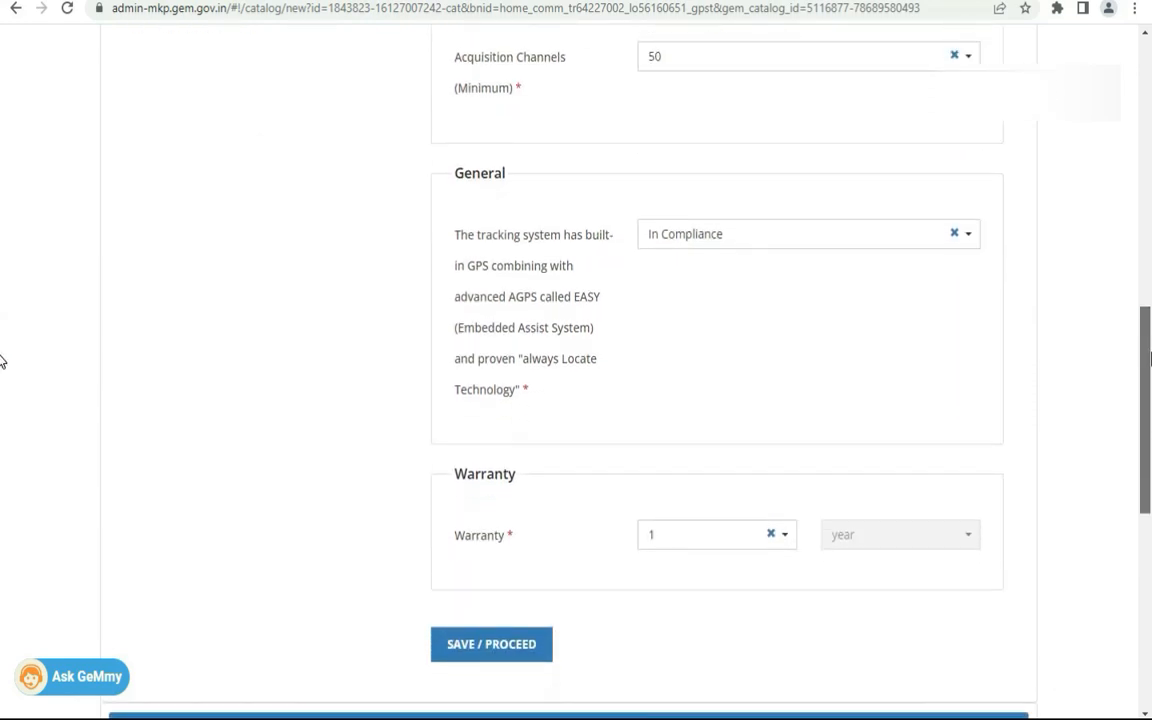
Open the Catalogue Information section and examine the model, product name, description and link fields.
left_click(264, 324)
left_click_drag(1150, 360, 1131, 238)
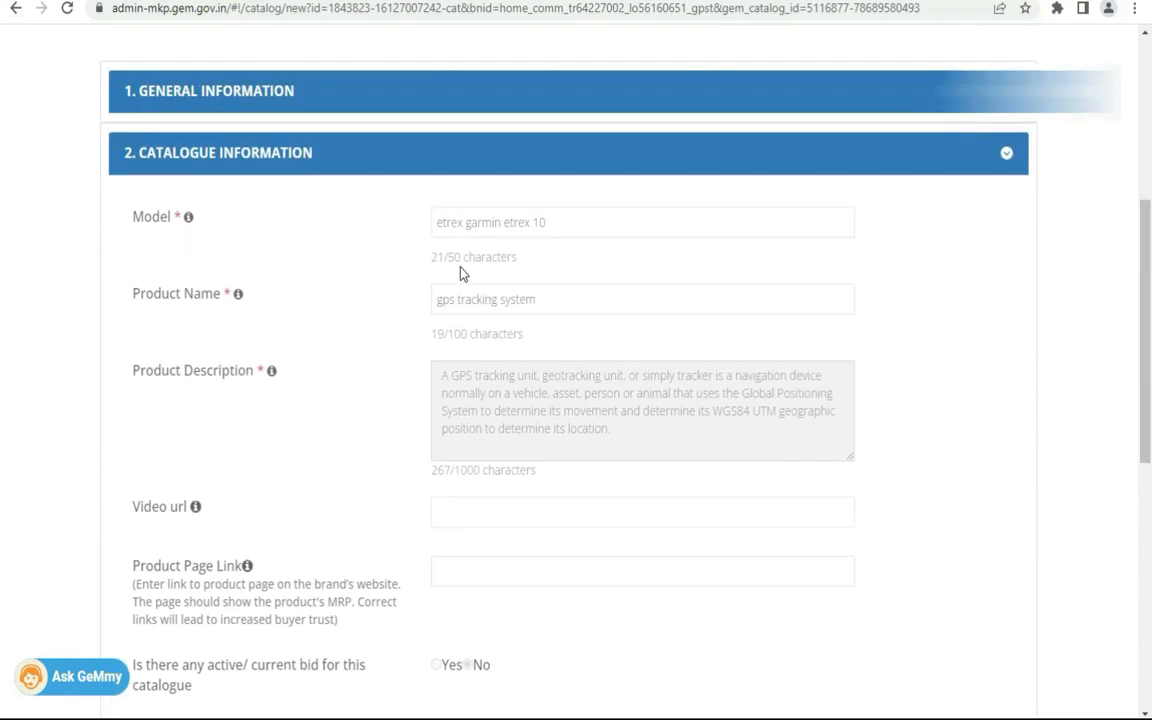
scroll(1, 342, "down", 5)
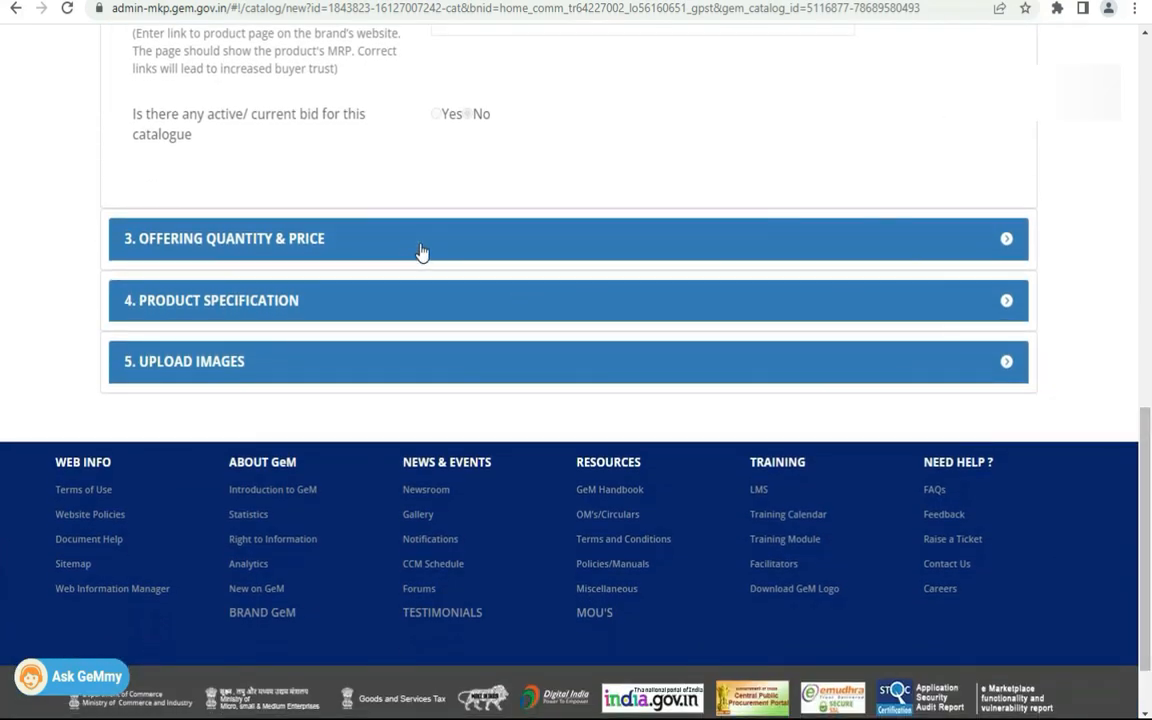
Open the Offering Quantity & Price section and look through its fields down to the undertaking.
left_click(420, 243)
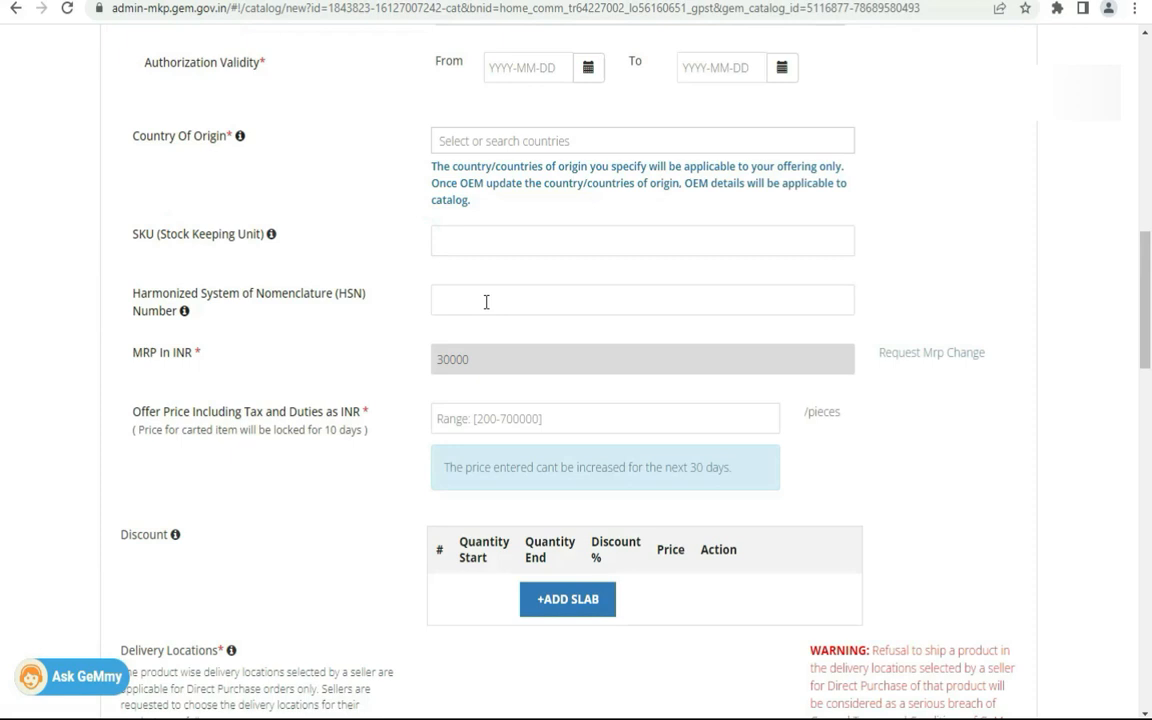
left_click_drag(1145, 343, 1146, 248)
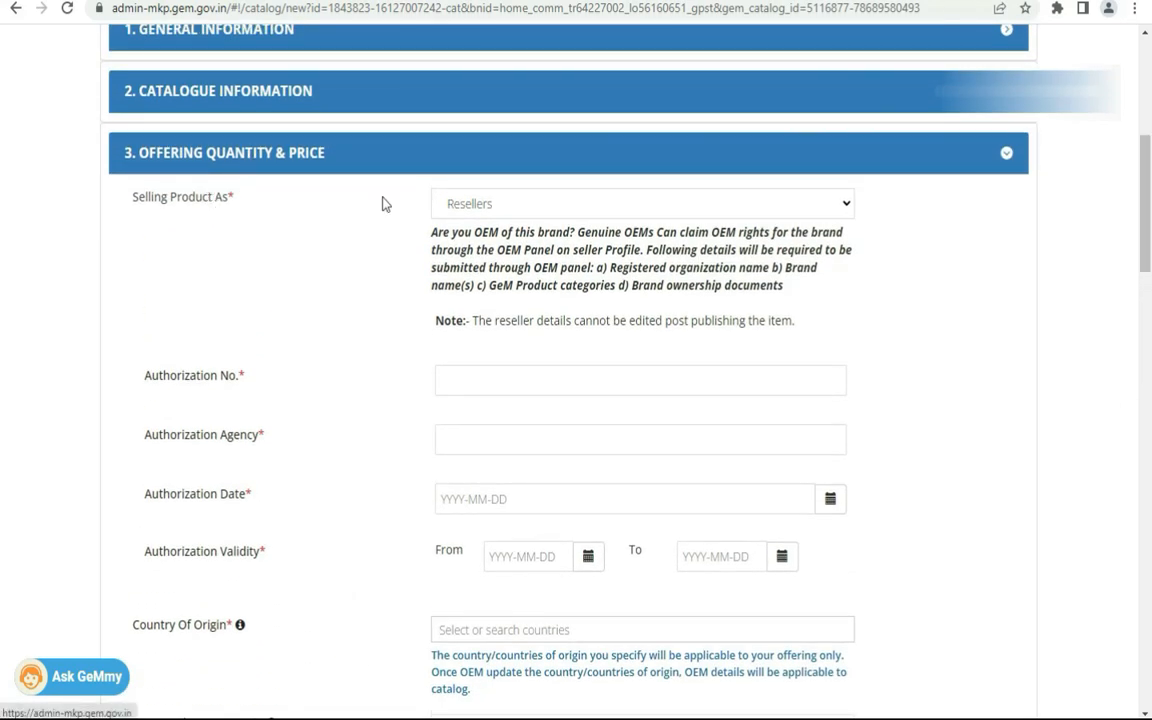
left_click_drag(1147, 257, 1148, 647)
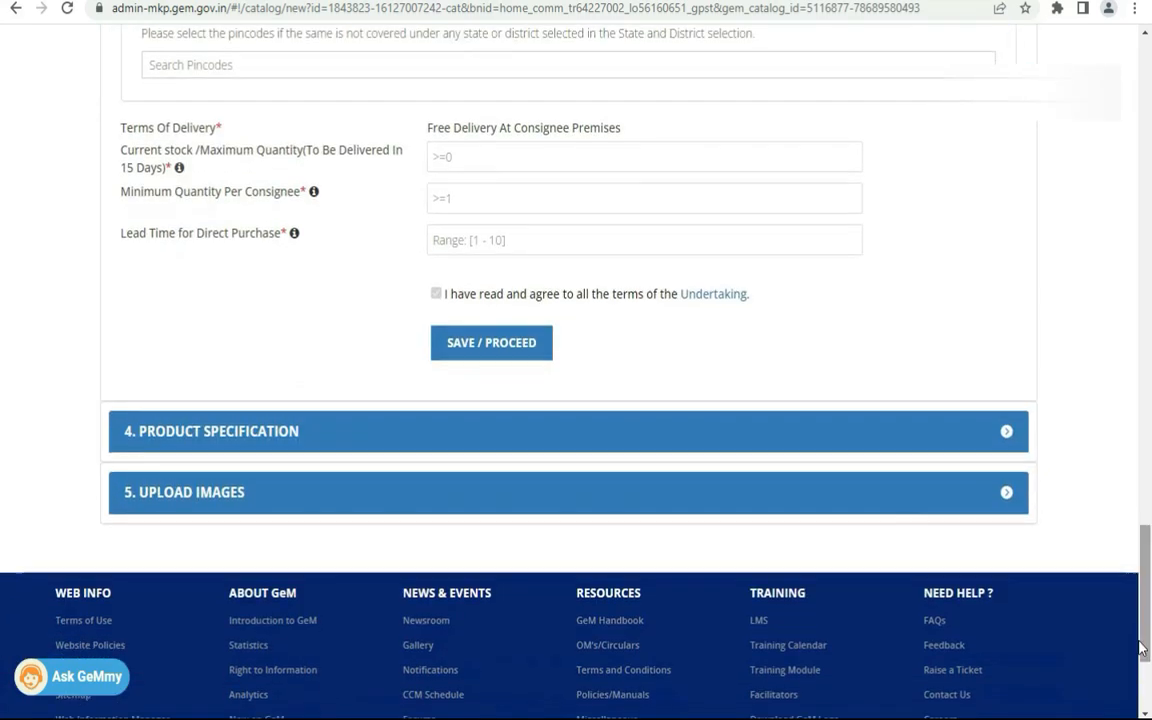
Examine the Product Specification section and the image guidelines in the Upload Images section.
left_click(258, 441)
left_click_drag(1148, 405, 1, 645)
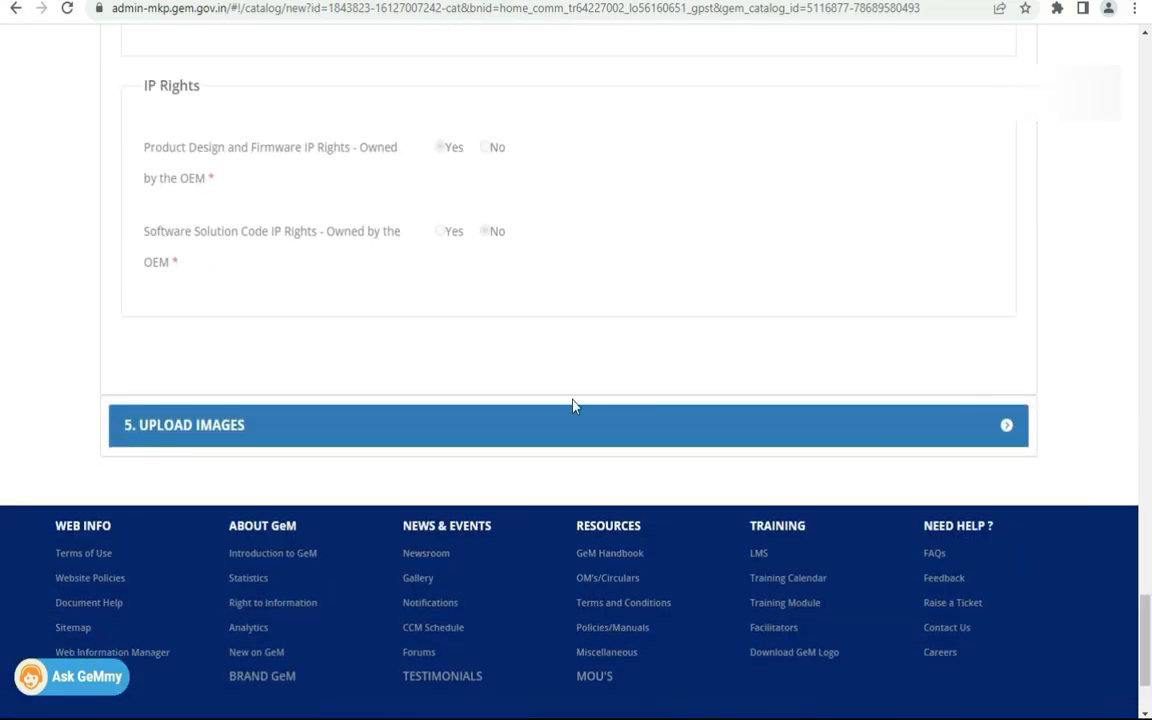
left_click(404, 440)
left_click_drag(0, 563, 1, 341)
left_click_drag(1147, 340, 1149, 144)
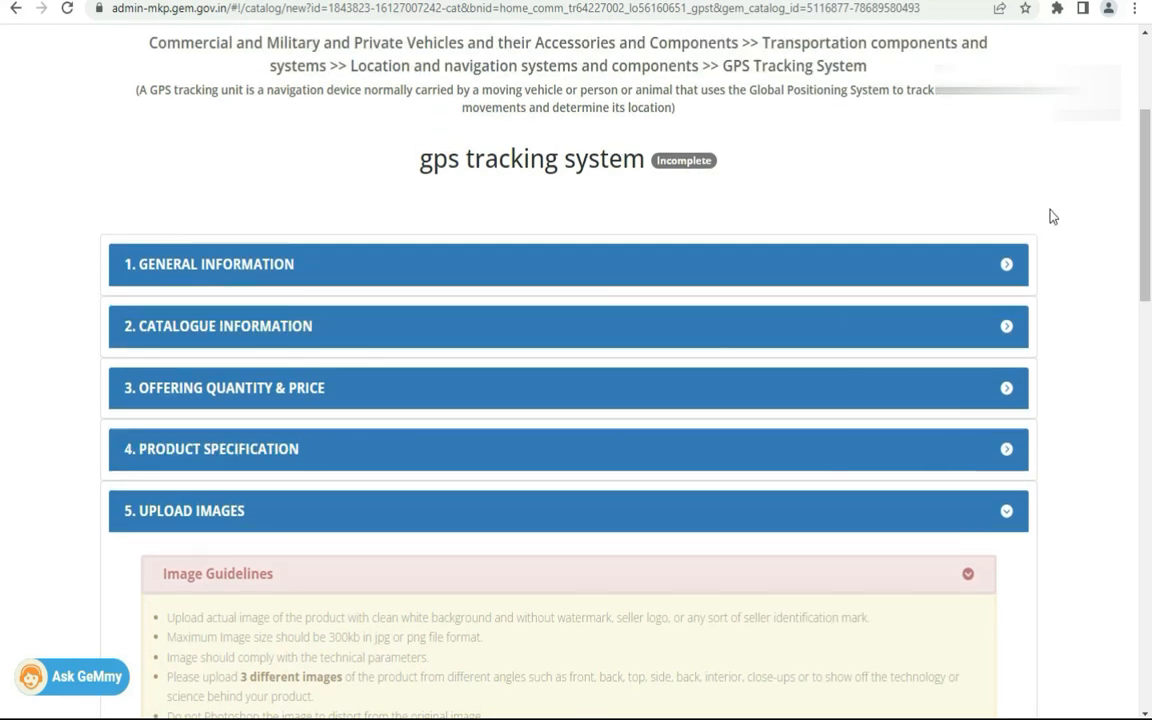
Reopen Offering Quantity & Price and examine the reseller authorization, country of origin, SKU, HSN and MRP fields.
left_click(407, 400)
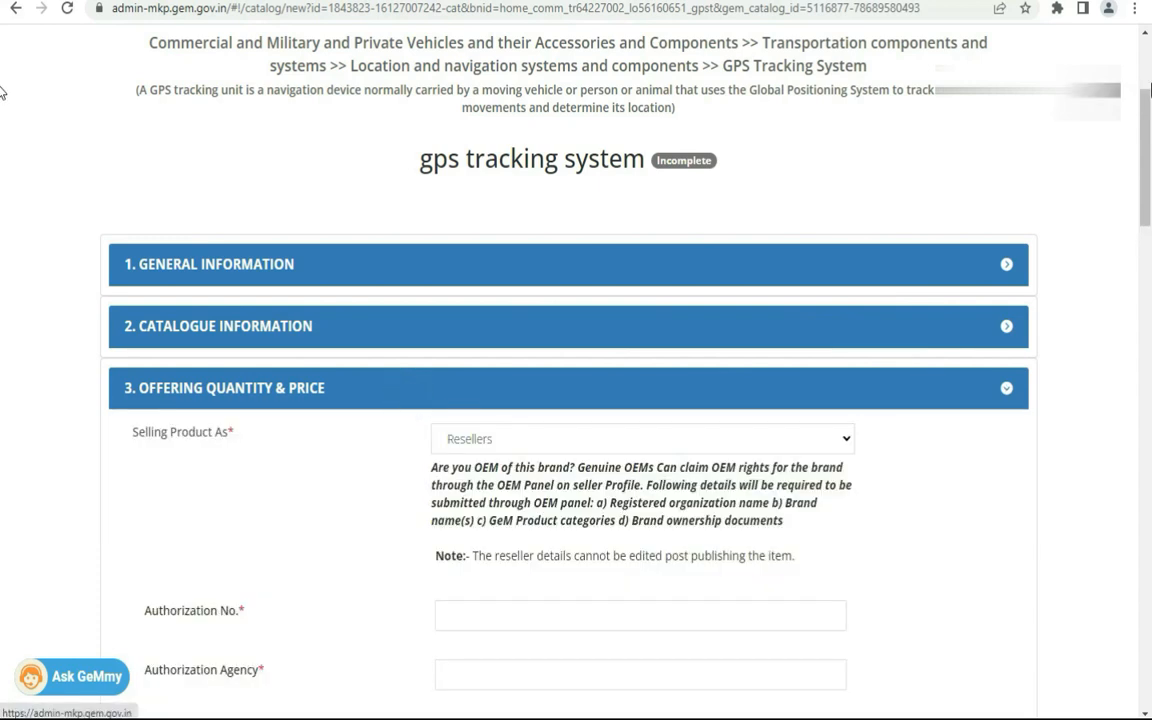
scroll(1148, 185, "down", 3)
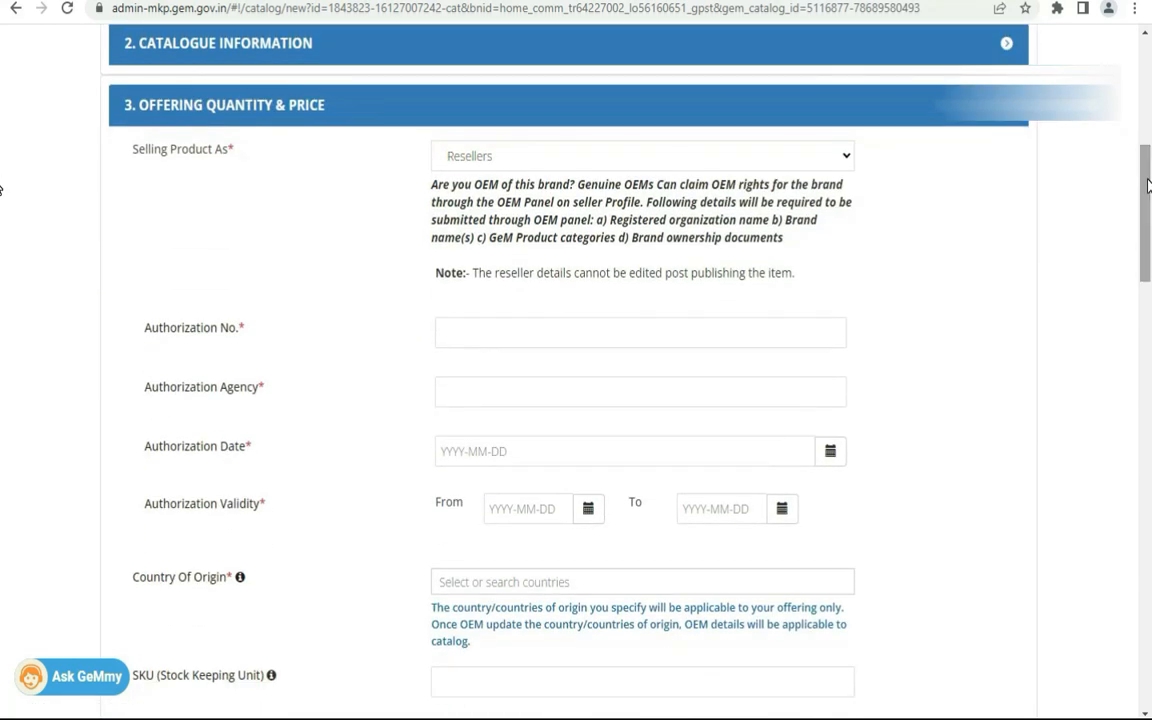
scroll(1148, 225, "down", 1)
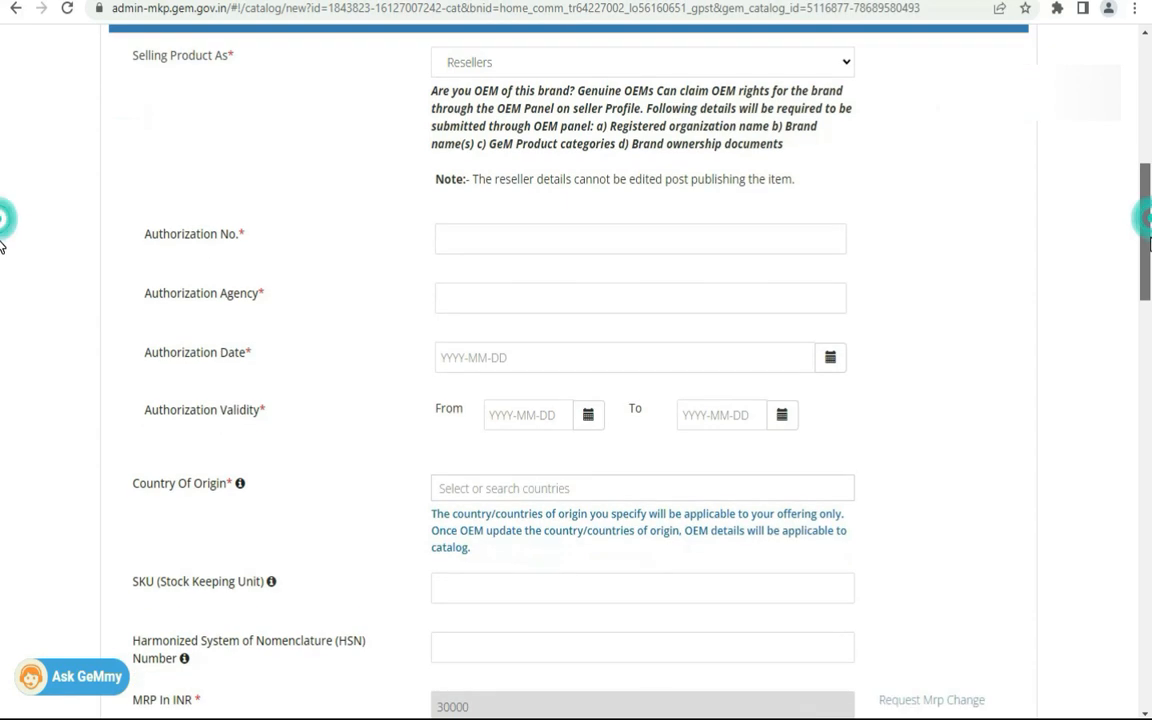
left_click(450, 246)
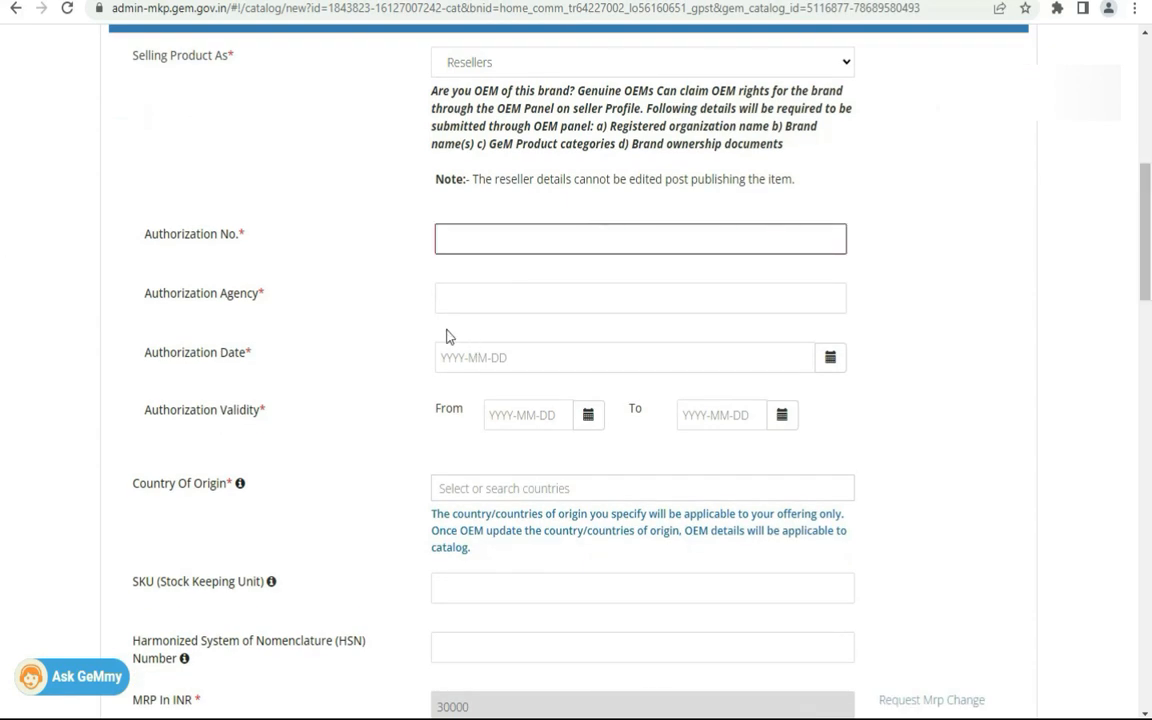
left_click_drag(146, 236, 184, 372)
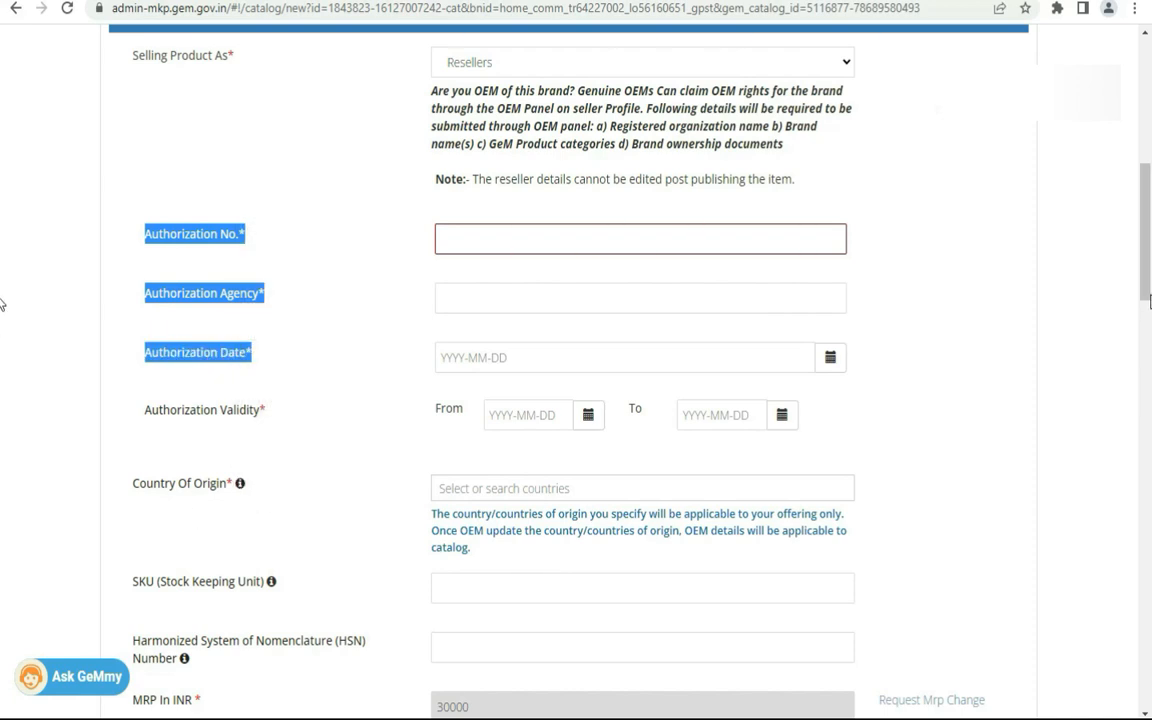
scroll(1, 303, "down", 2)
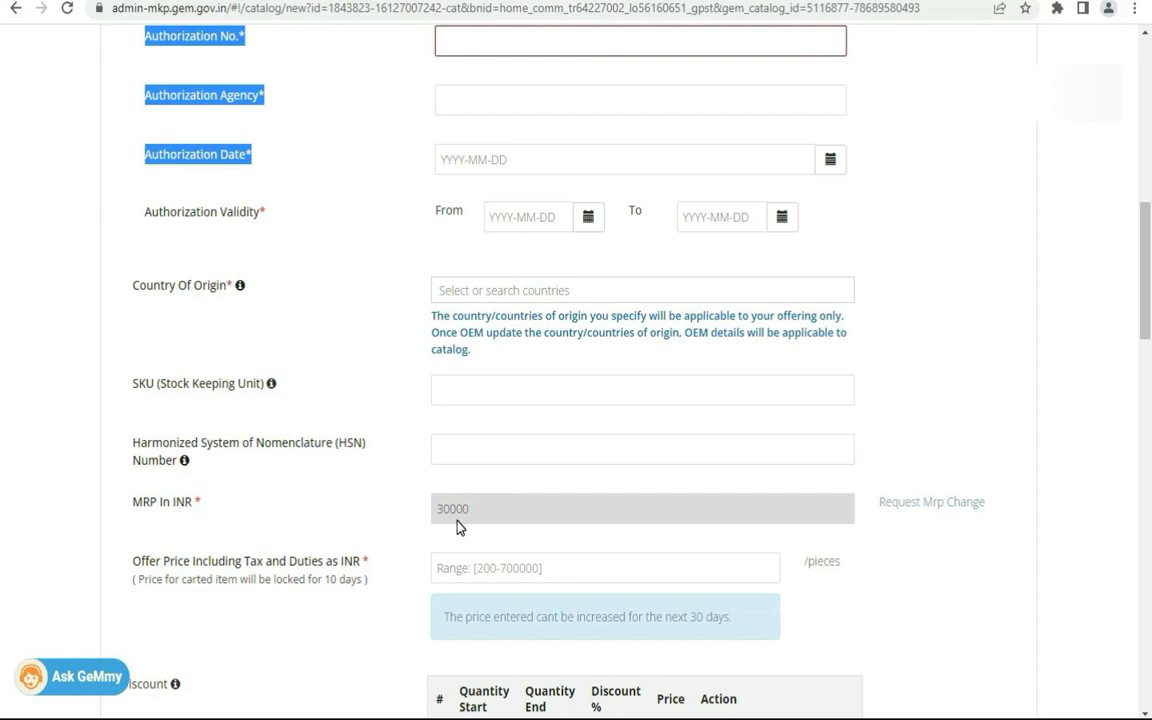
scroll(1025, 330, "down", 2)
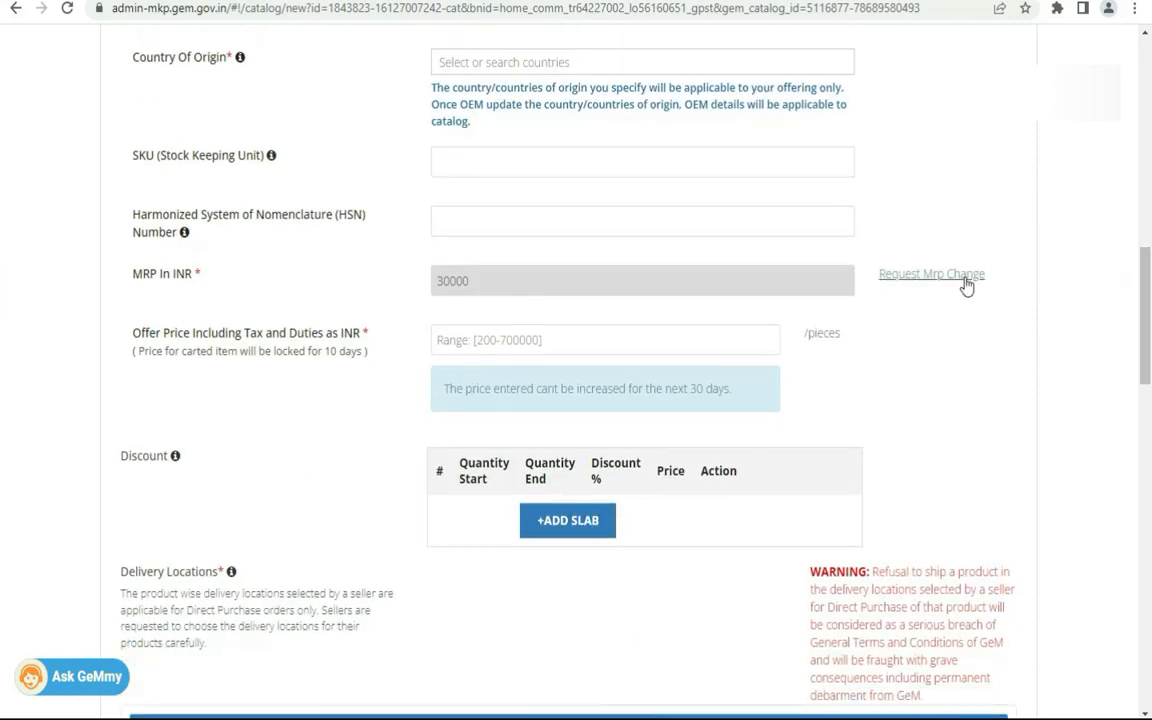
Open the MRP change request, examine its price fields, discount slabs and supporting document types, and close it without submitting.
left_click(928, 274)
scroll(507, 432, "down", 1)
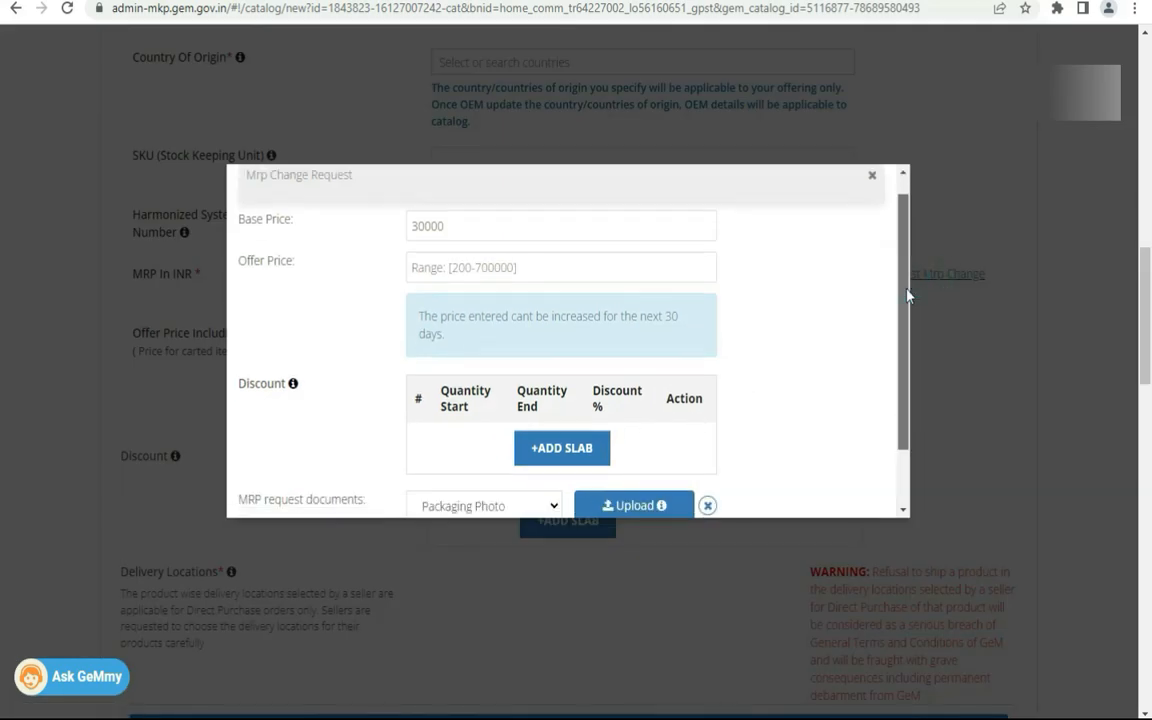
left_click(531, 222)
left_click_drag(898, 282, 897, 334)
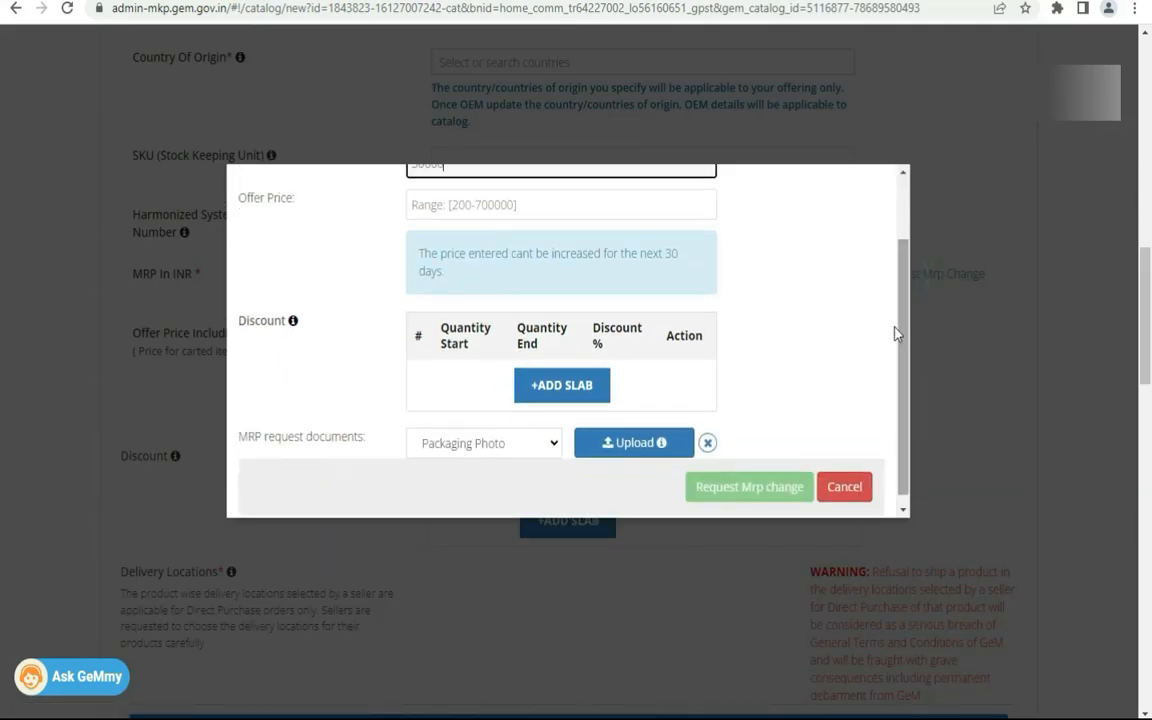
left_click(450, 447)
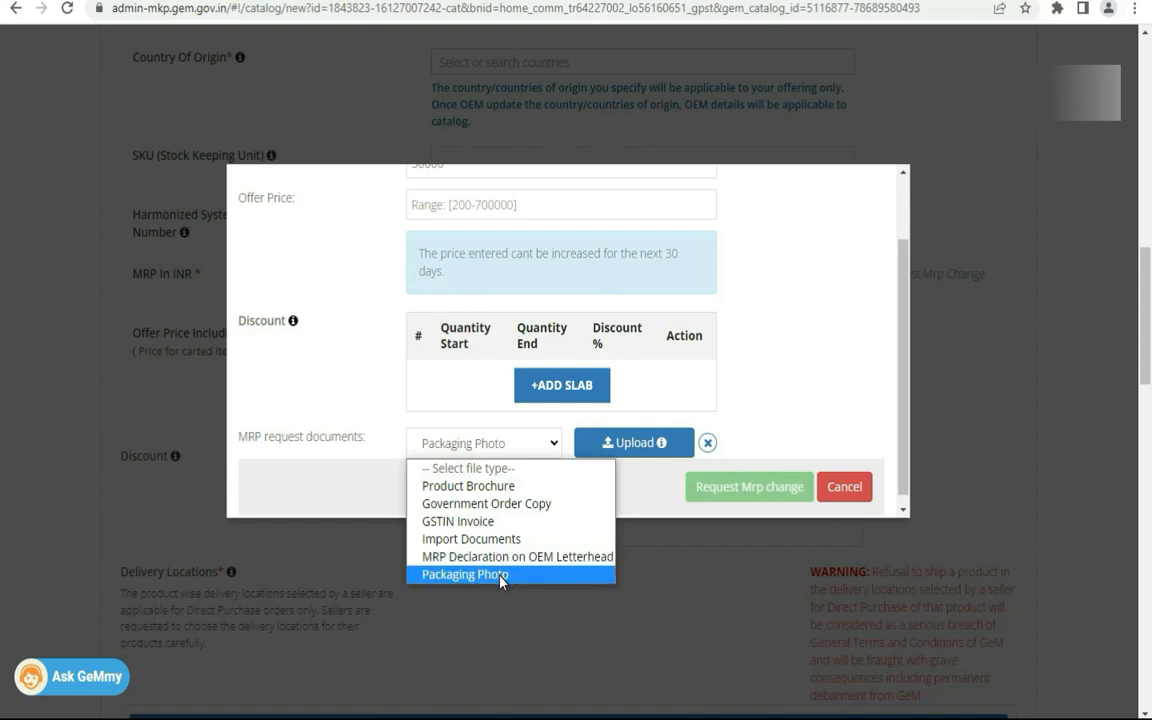
left_click(648, 495)
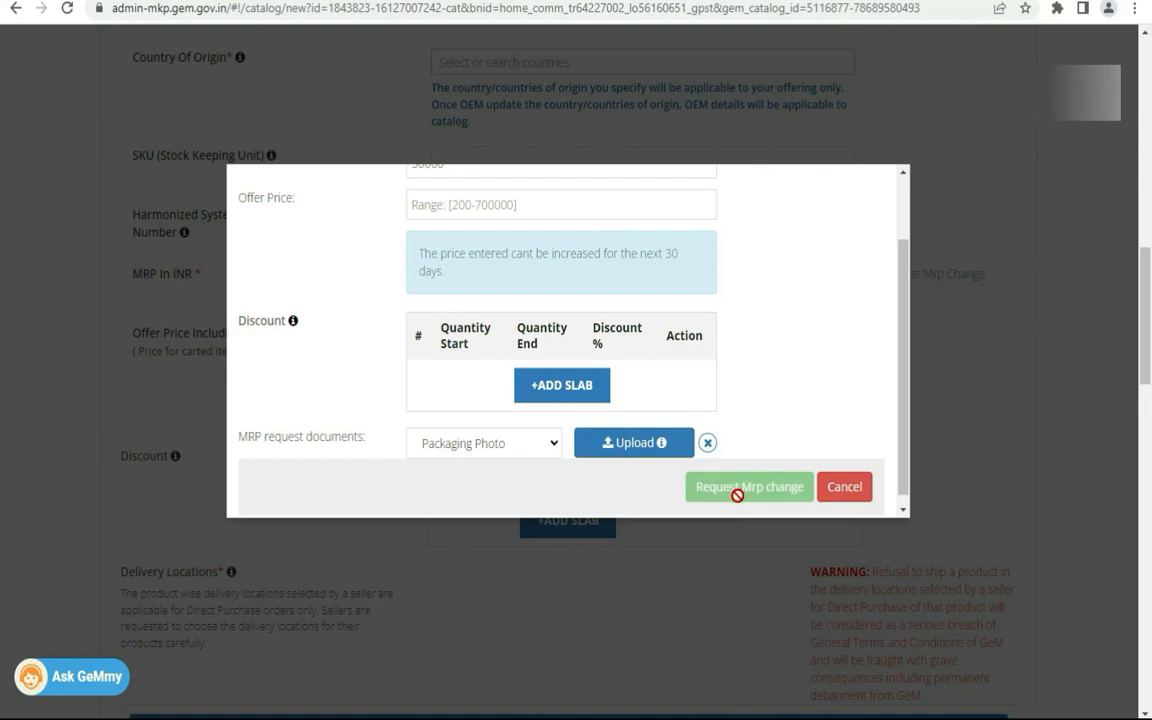
left_click(575, 388)
left_click(463, 386)
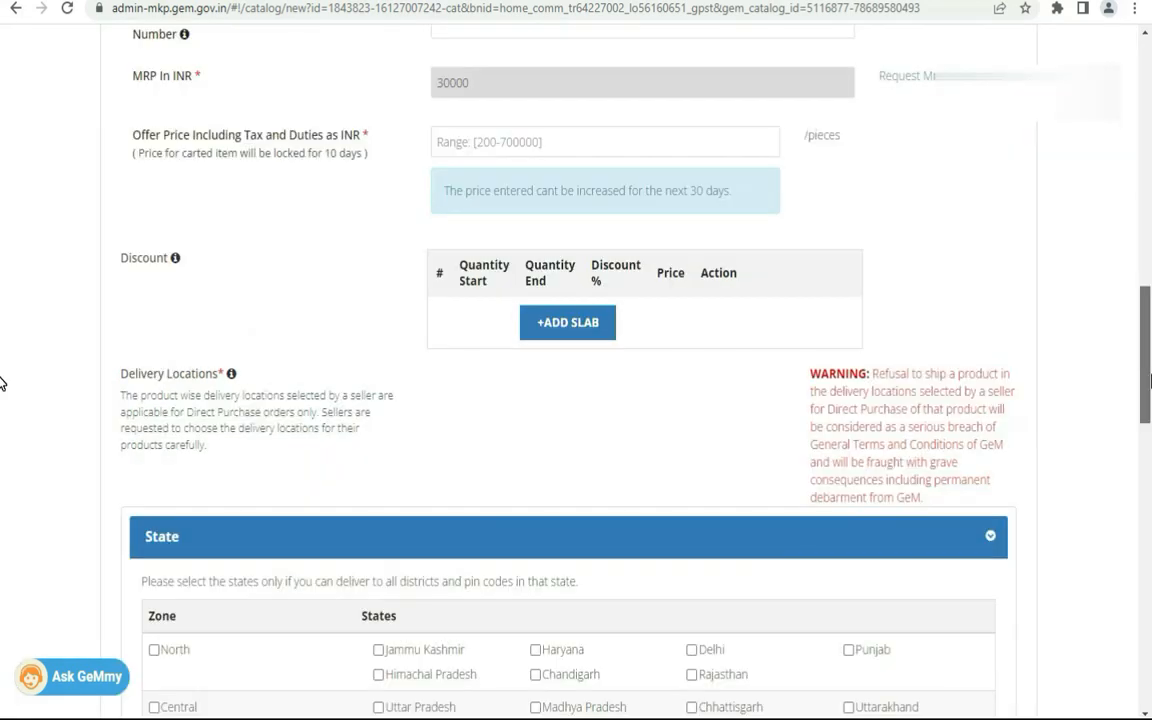
Select Uttarakhand as a delivery state for the GPS tracking system offering.
scroll(2, 380, "down", 4)
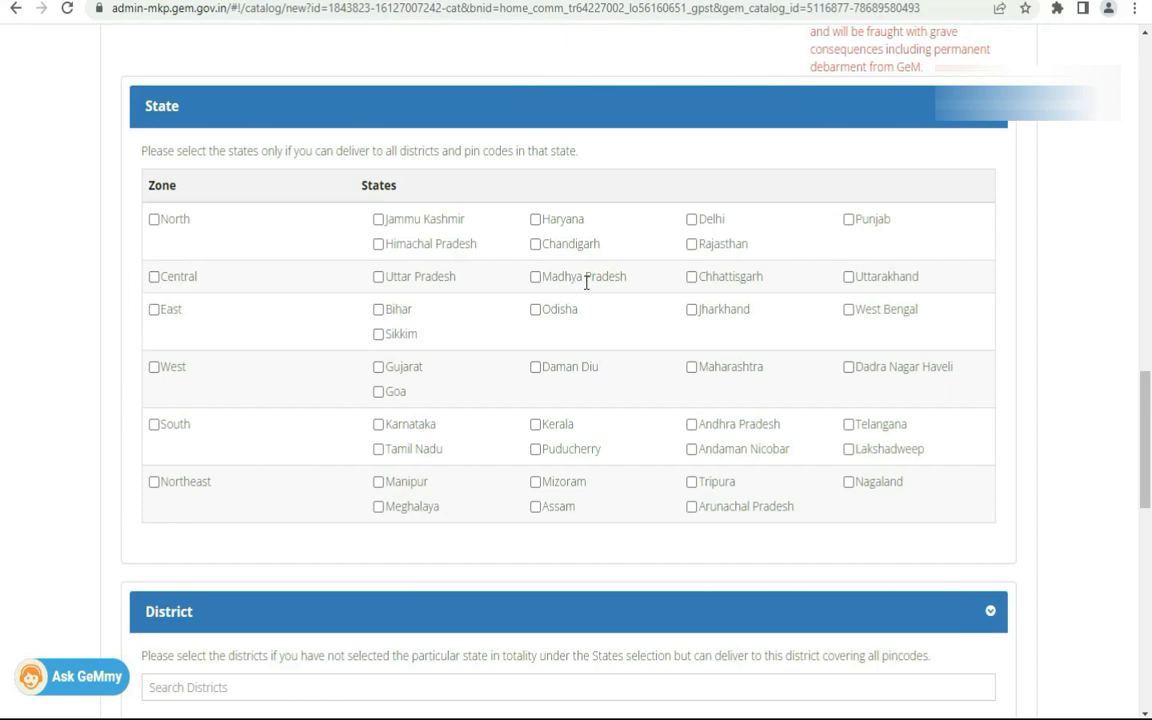
left_click(848, 277)
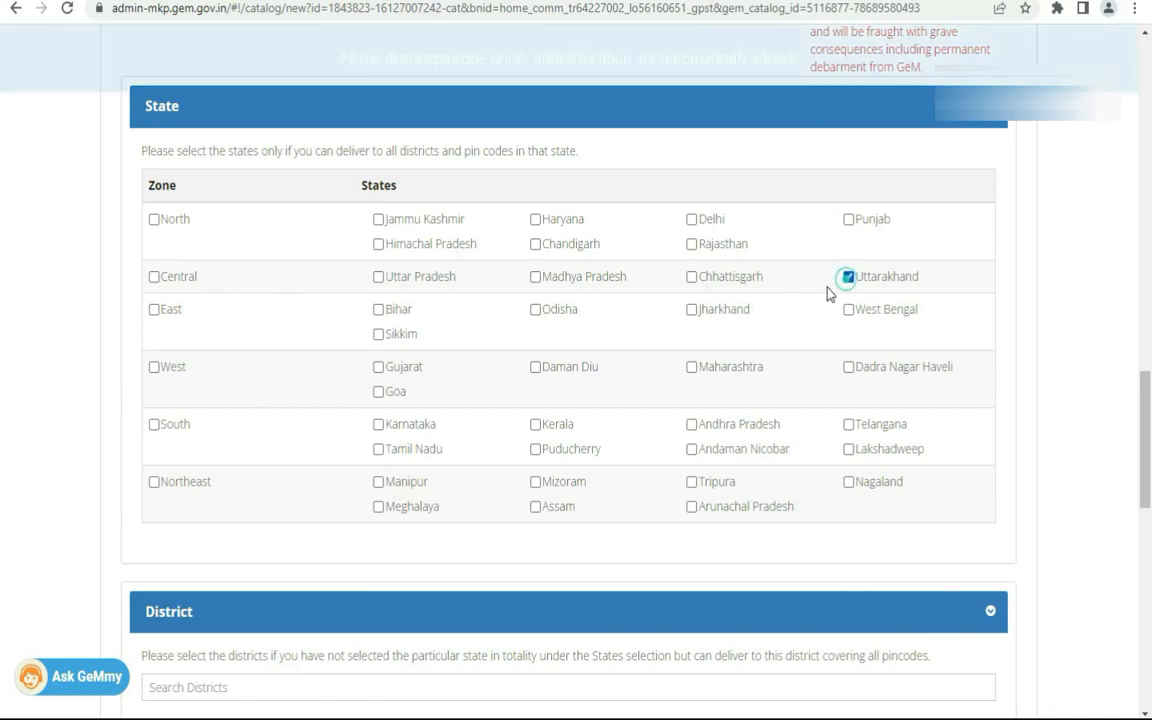
Examine the required fields for current stock, minimum quantity per consignee and lead time for direct purchase.
scroll(577, 361, "down", 5)
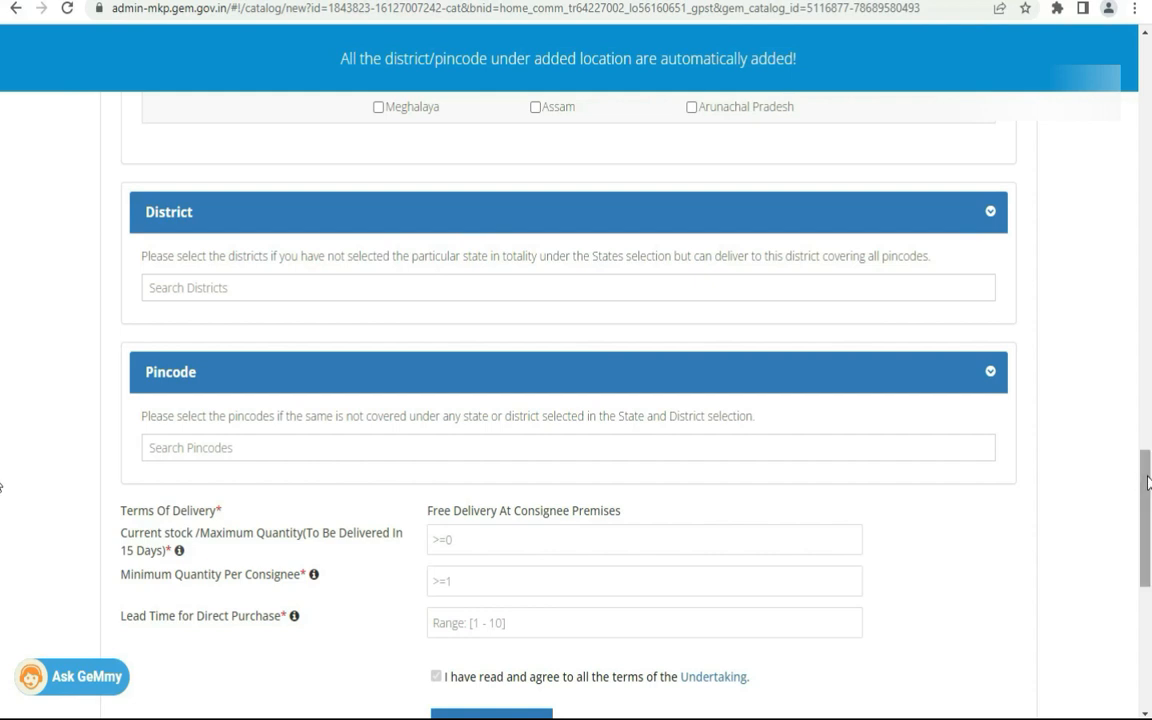
scroll(625, 460, "down", 2)
left_click(496, 338)
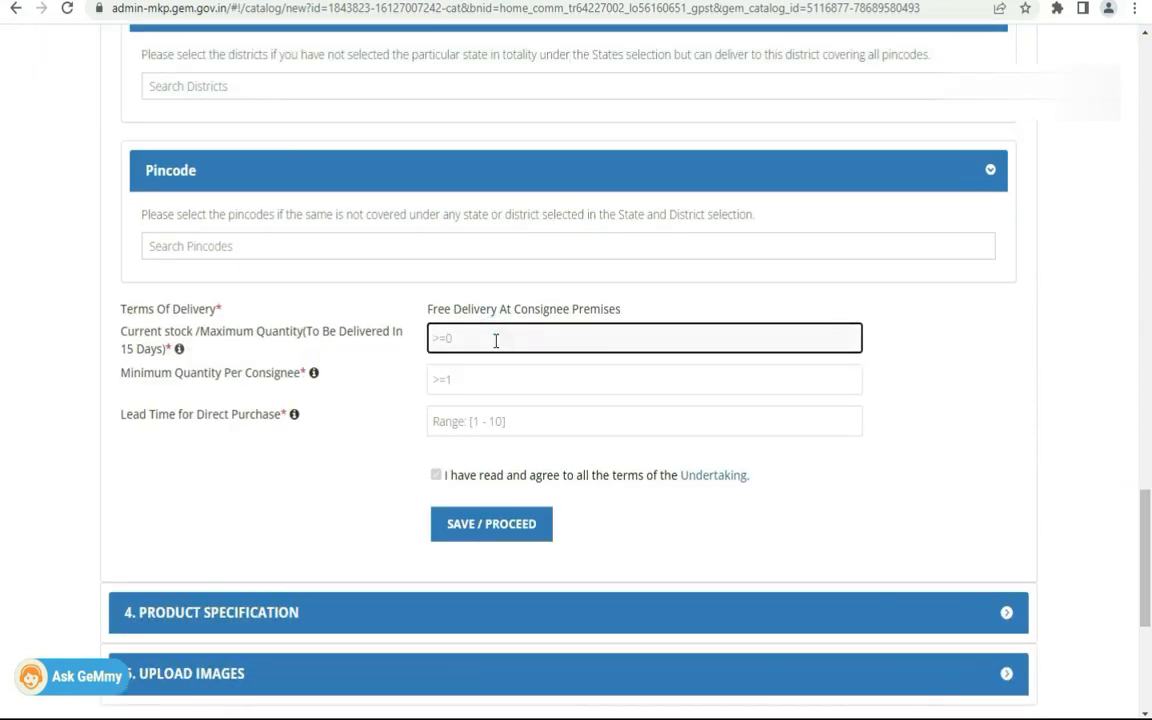
left_click(486, 388)
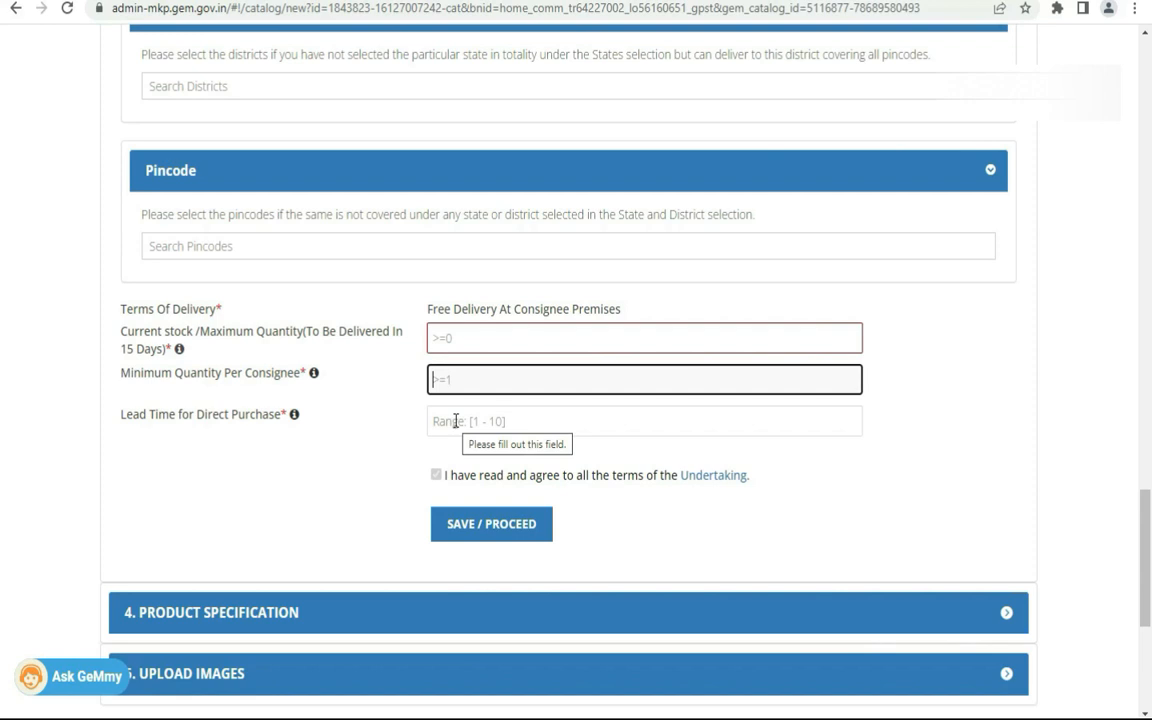
left_click(455, 421)
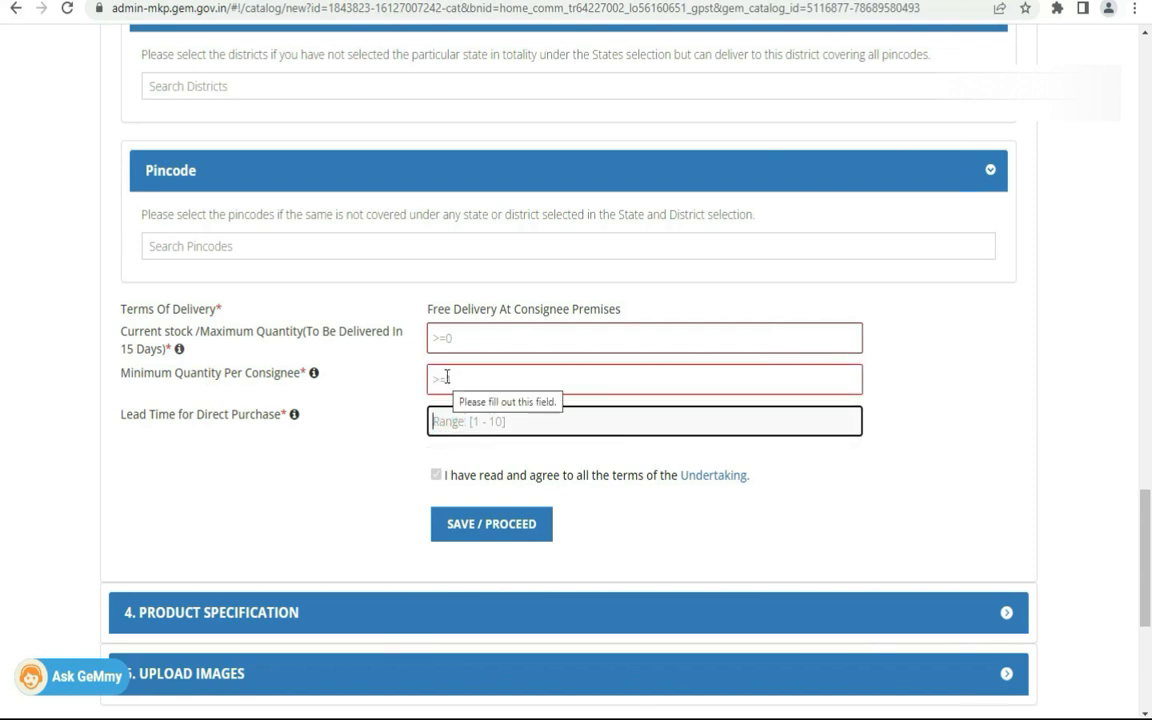
left_click(1087, 460)
Go back to the product category search page of the listing form and return to the E-TREX GPS product page.
left_click_drag(1146, 566, 1147, 108)
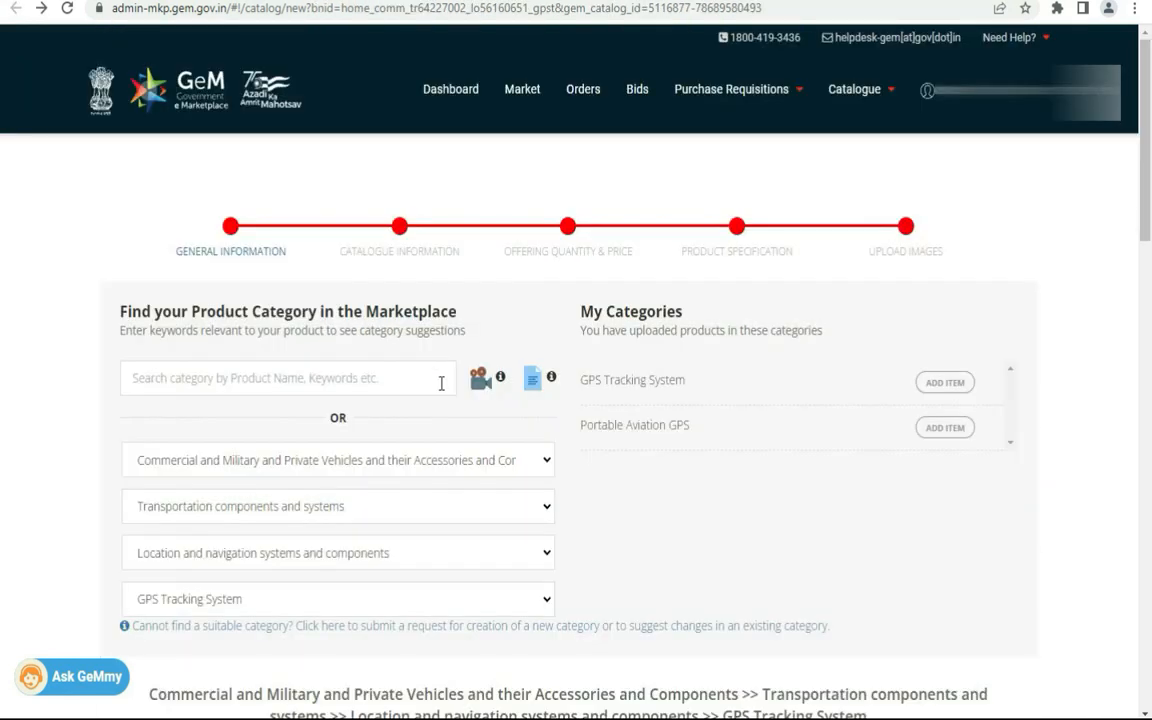
left_click_drag(1145, 150, 1147, 282)
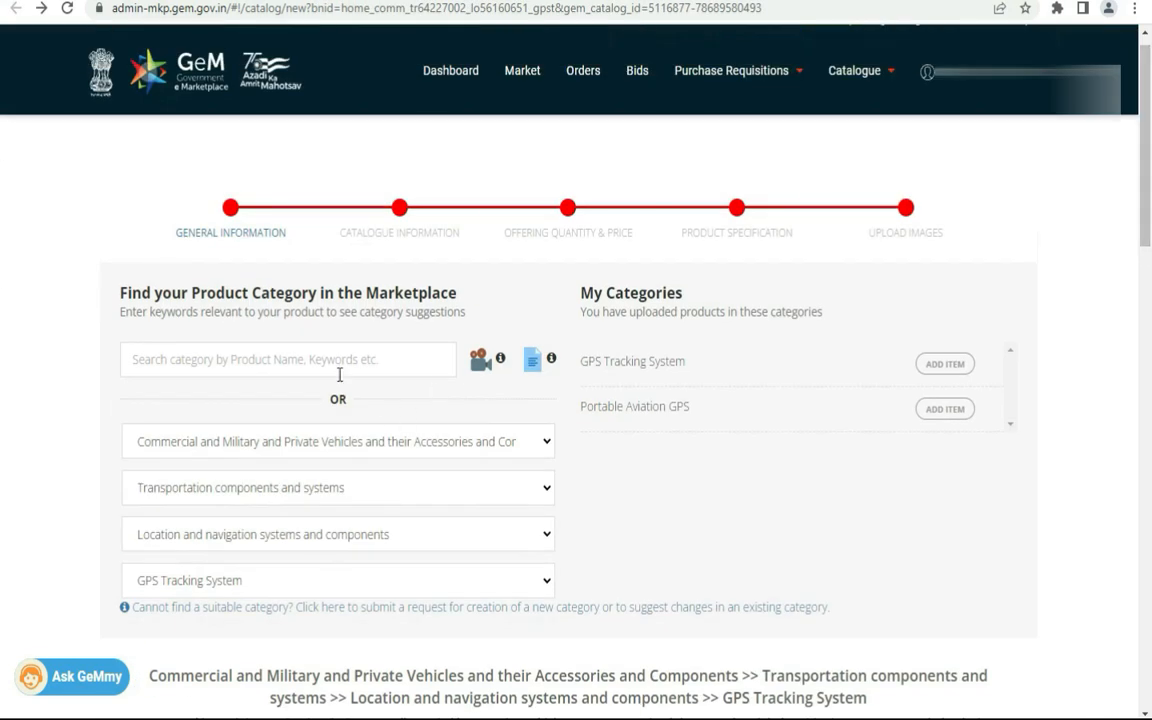
left_click(300, 338)
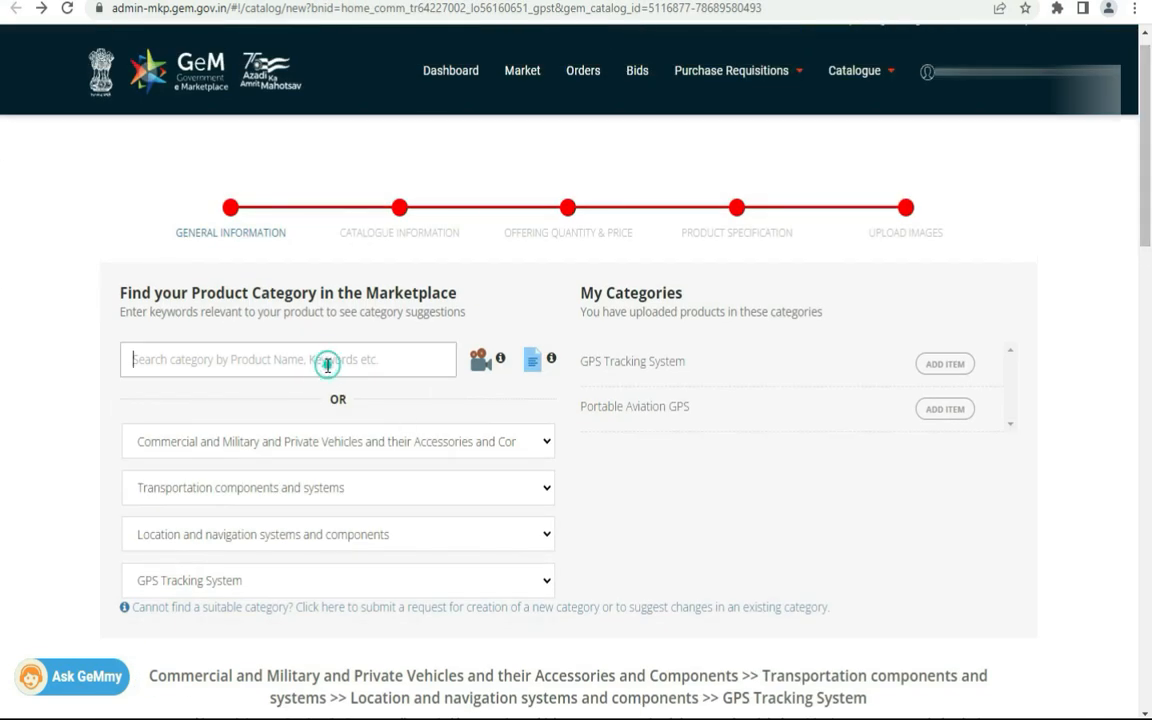
scroll(1, 193, "down", 1)
left_click(393, 333)
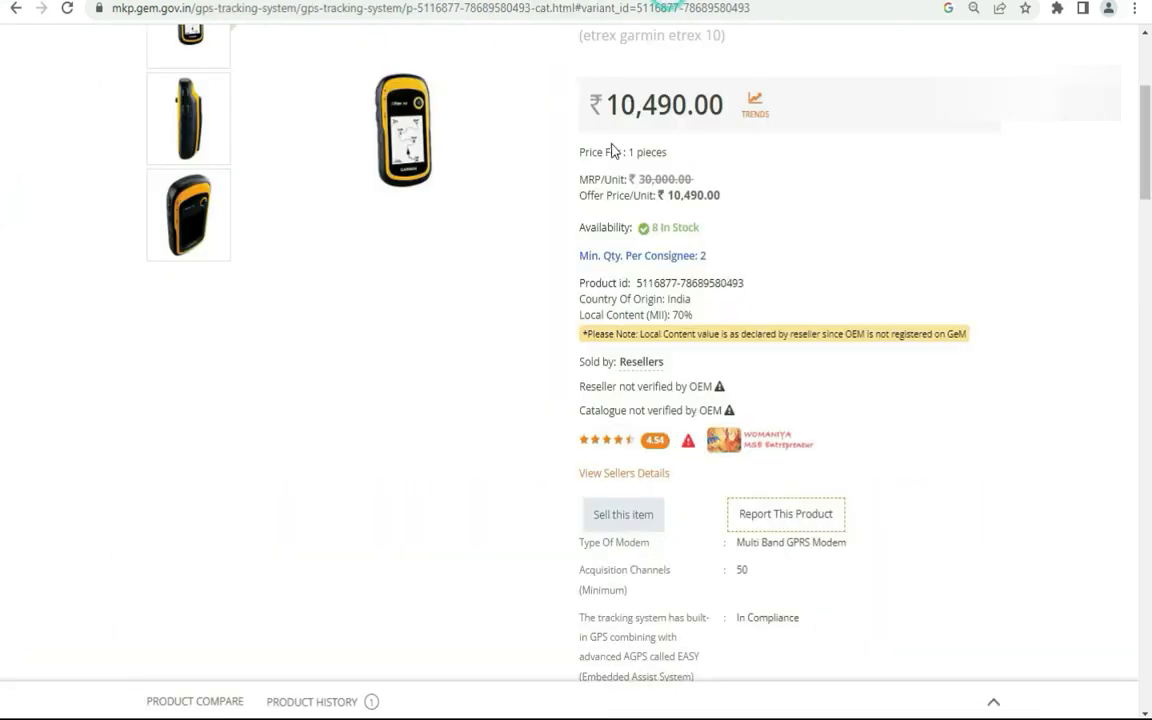
Compare the category path on the E-TREX GPS product page with the category levels selected in the listing form.
scroll(316, 219, "up", 3)
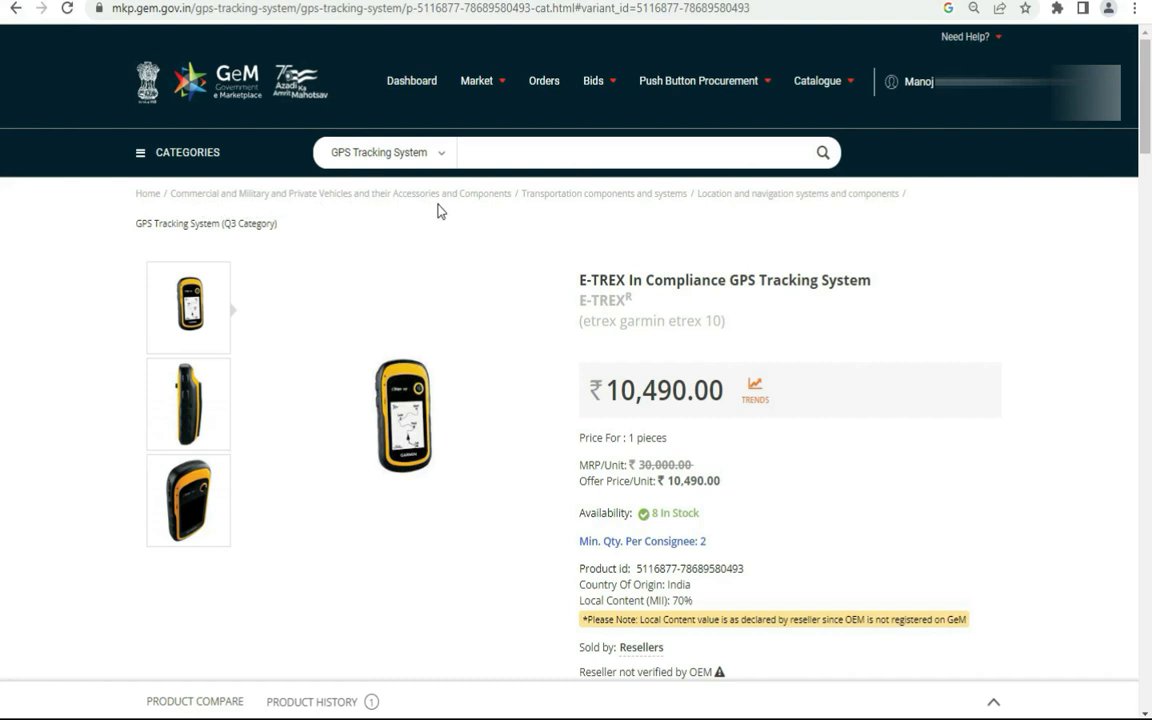
left_click_drag(577, 214, 903, 206)
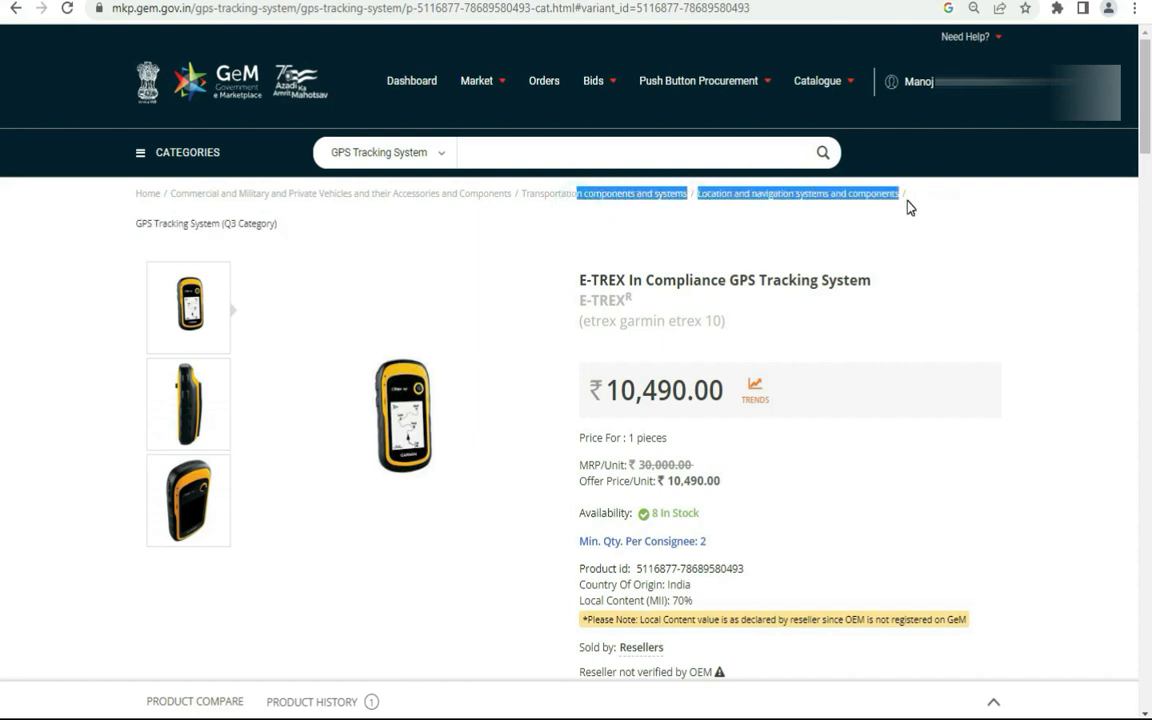
left_click(828, 200)
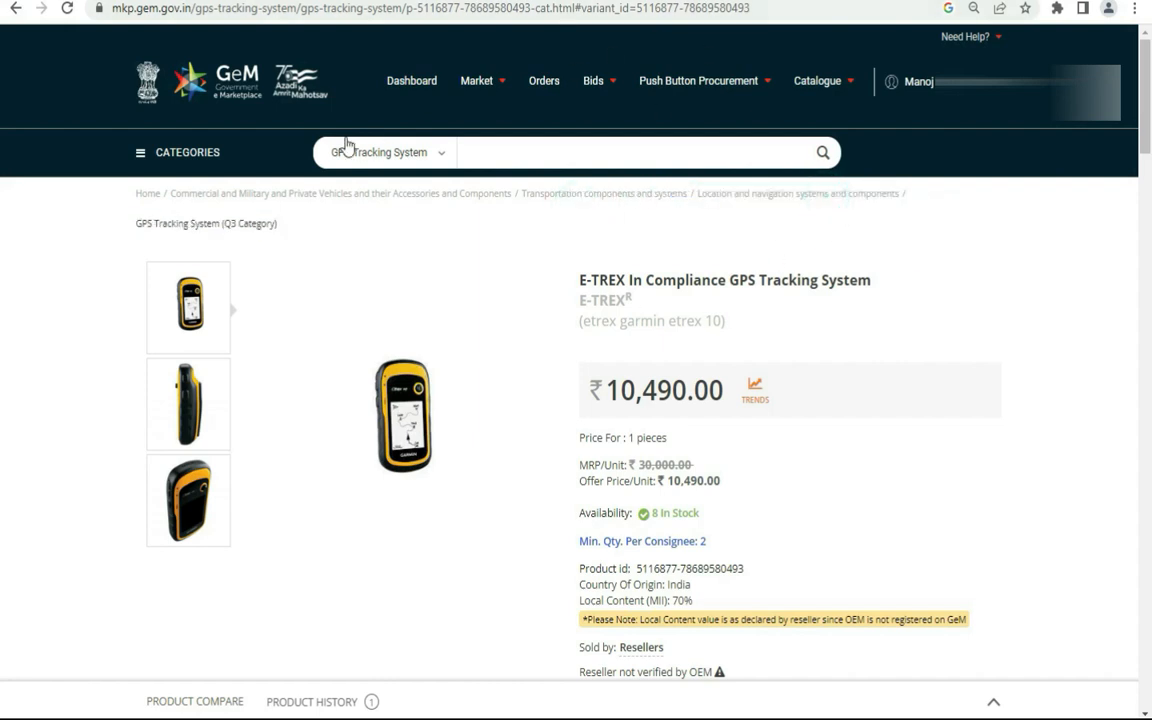
left_click_drag(160, 188, 486, 207)
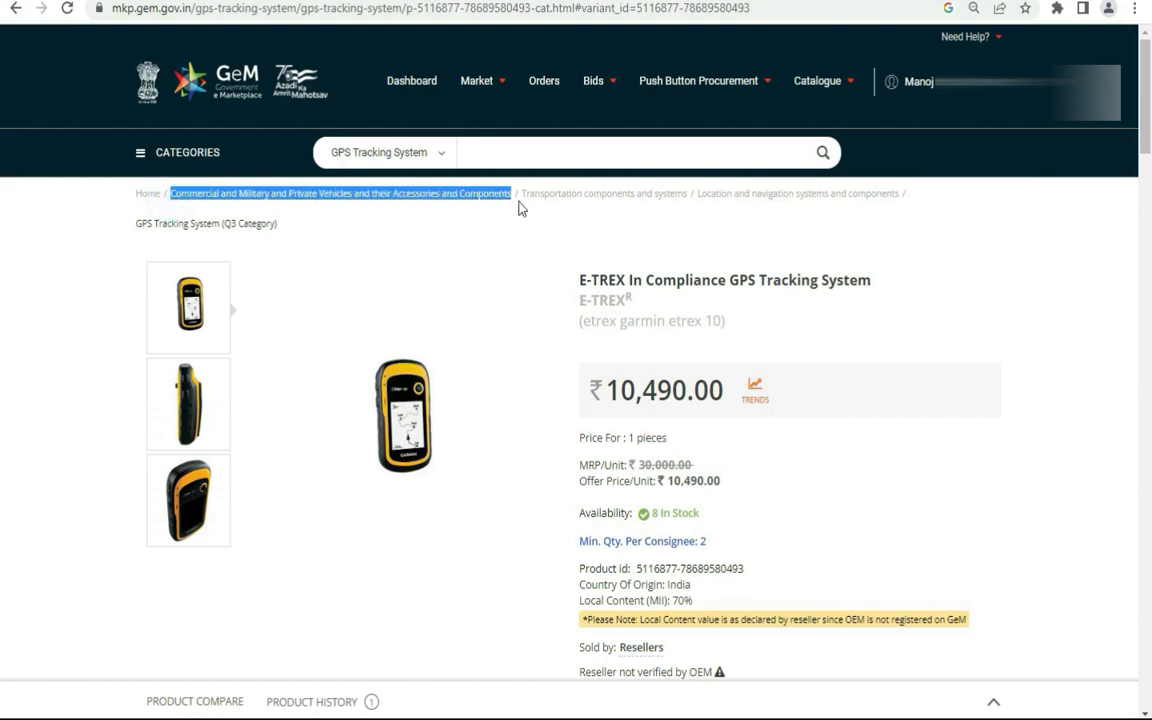
left_click(697, 1)
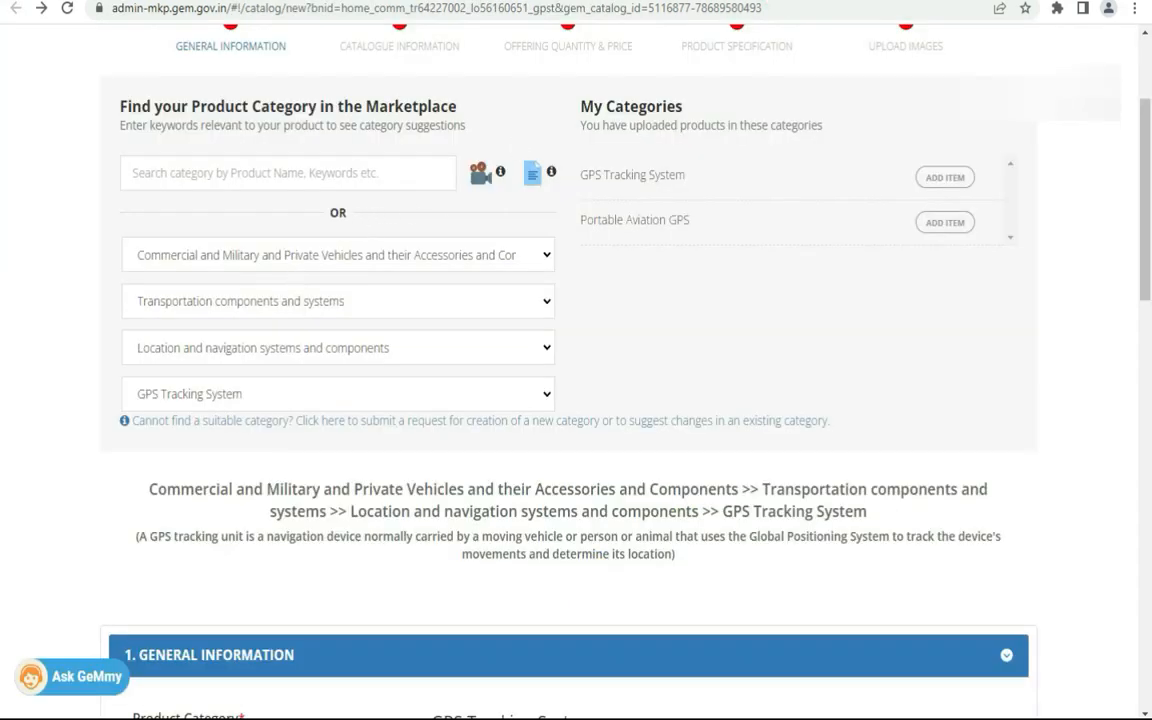
left_click(590, 1)
left_click_drag(520, 205, 630, 208)
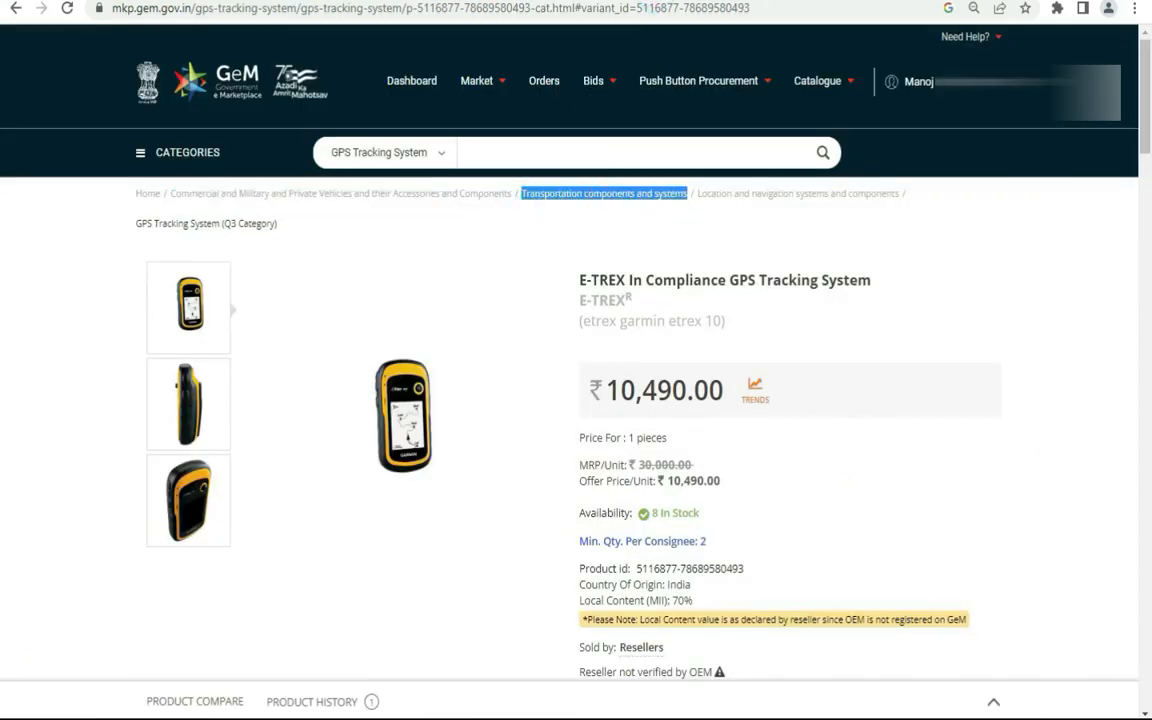
left_click(697, 1)
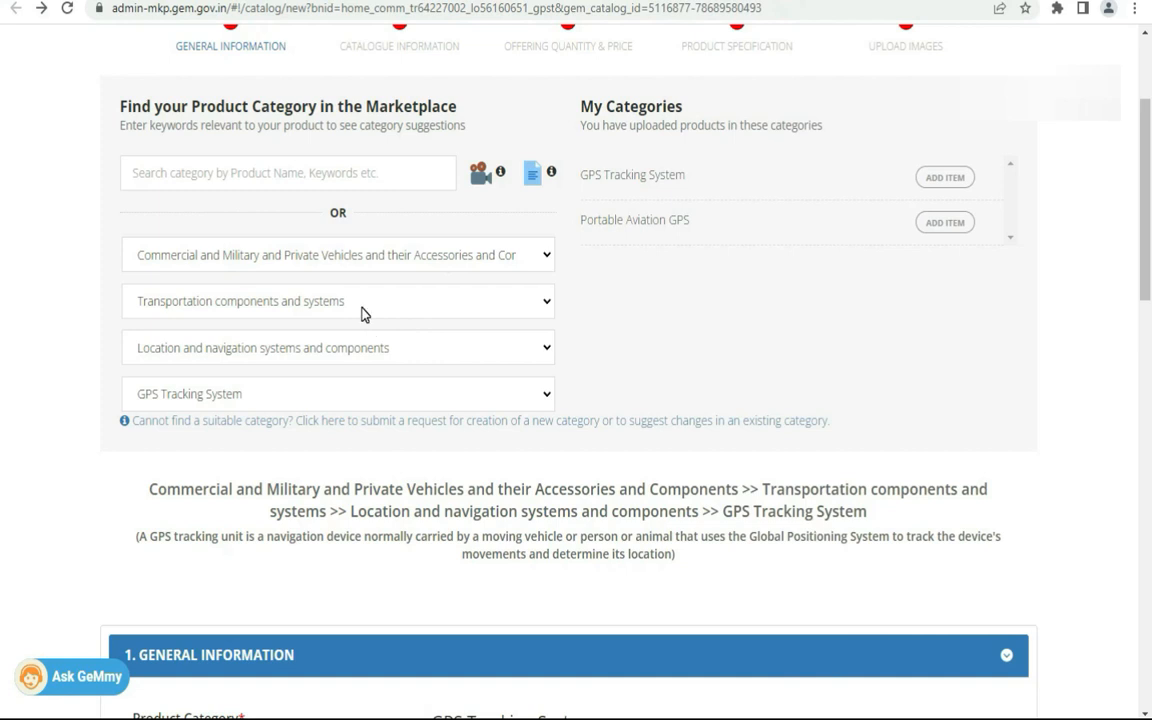
left_click(590, 1)
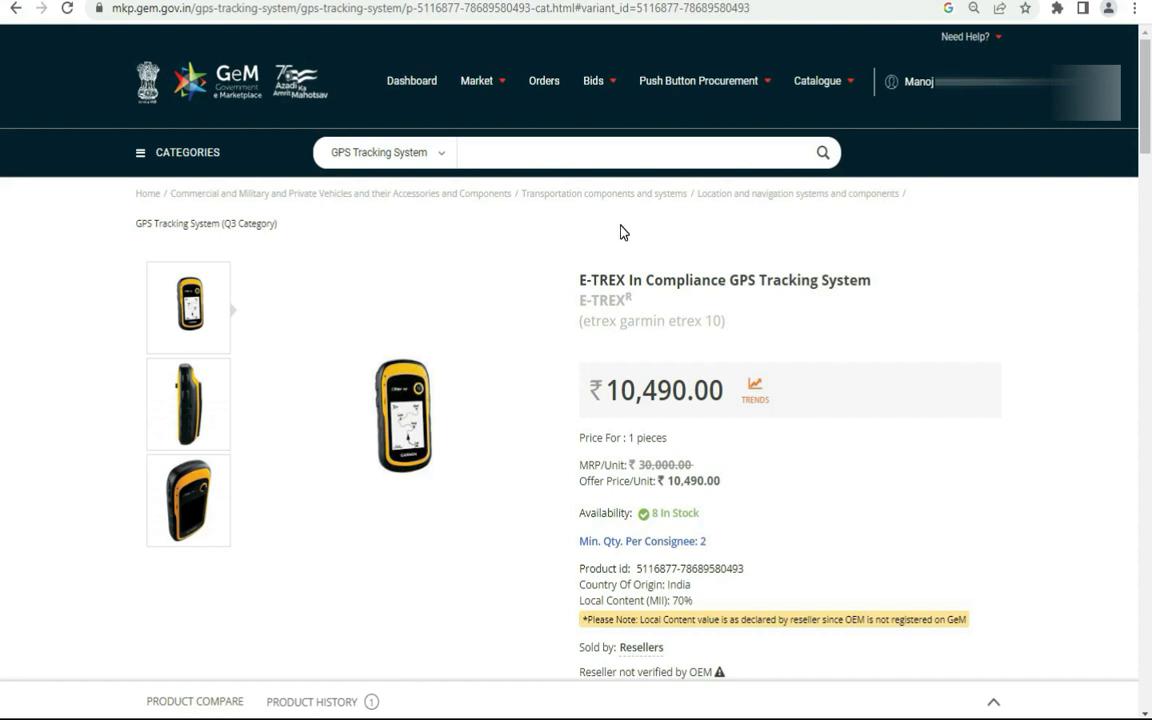
left_click_drag(1148, 119, 1148, 176)
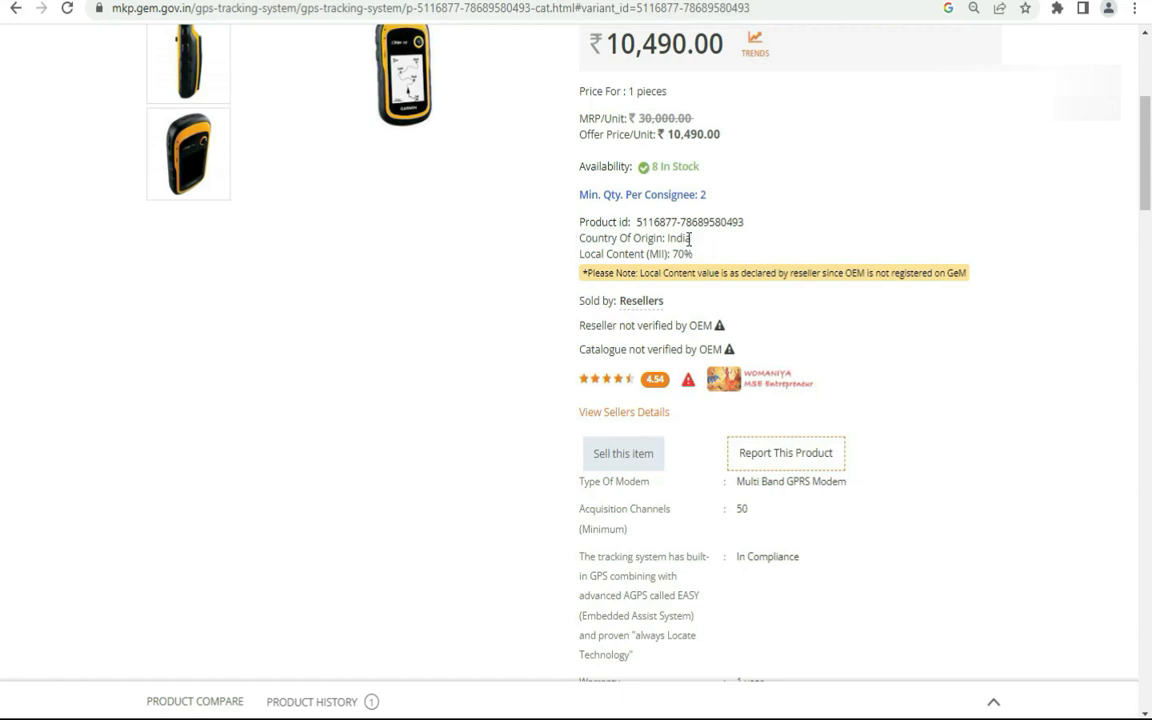
left_click_drag(645, 224, 745, 229)
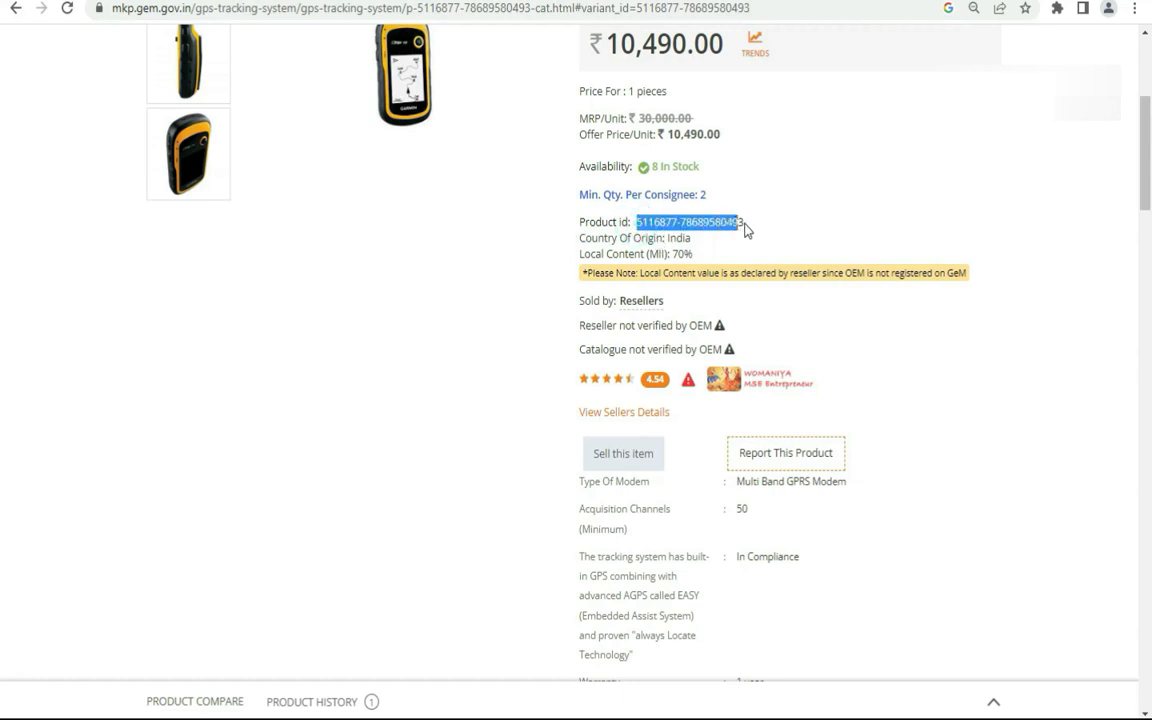
key("ctrl+Tab")
left_click_drag(1147, 160, 1150, 341)
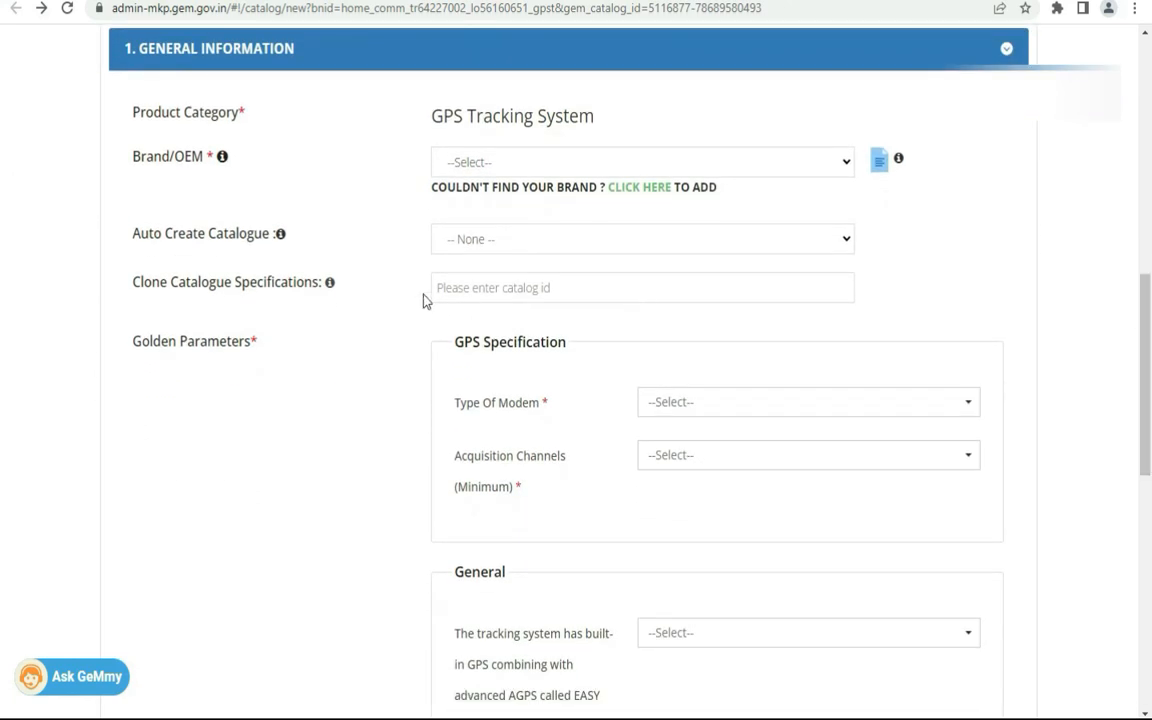
left_click(463, 288)
key("ctrl+v")
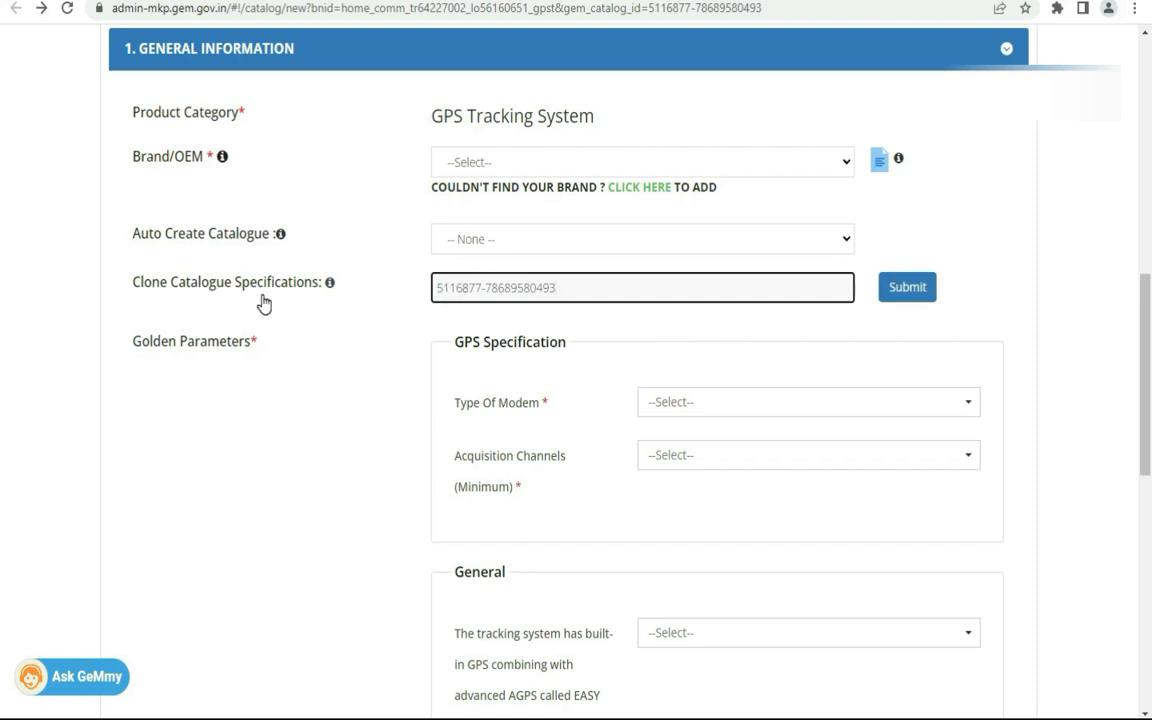
Submit the catalogue id and confirm cloning the gps tracking system specifications into the golden parameters.
left_click(902, 294)
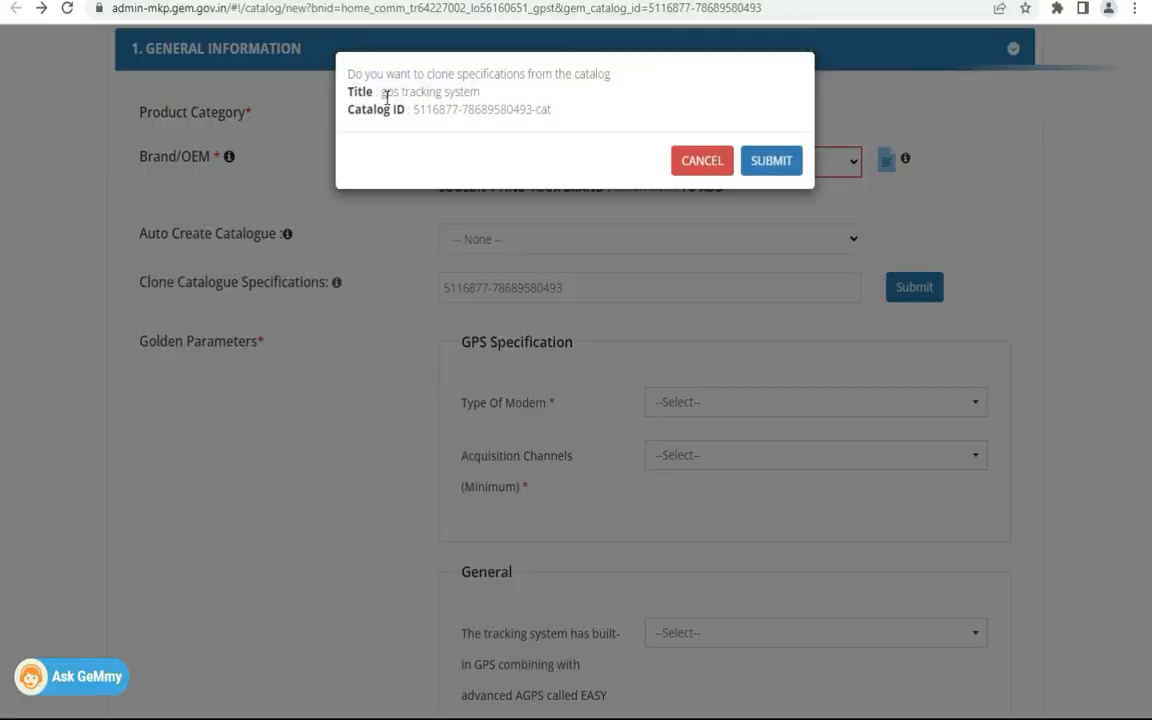
mouse_move(378, 91)
left_mouse_down()
mouse_move(412, 86)
mouse_move(445, 103)
mouse_move(408, 120)
mouse_move(566, 108)
left_mouse_up()
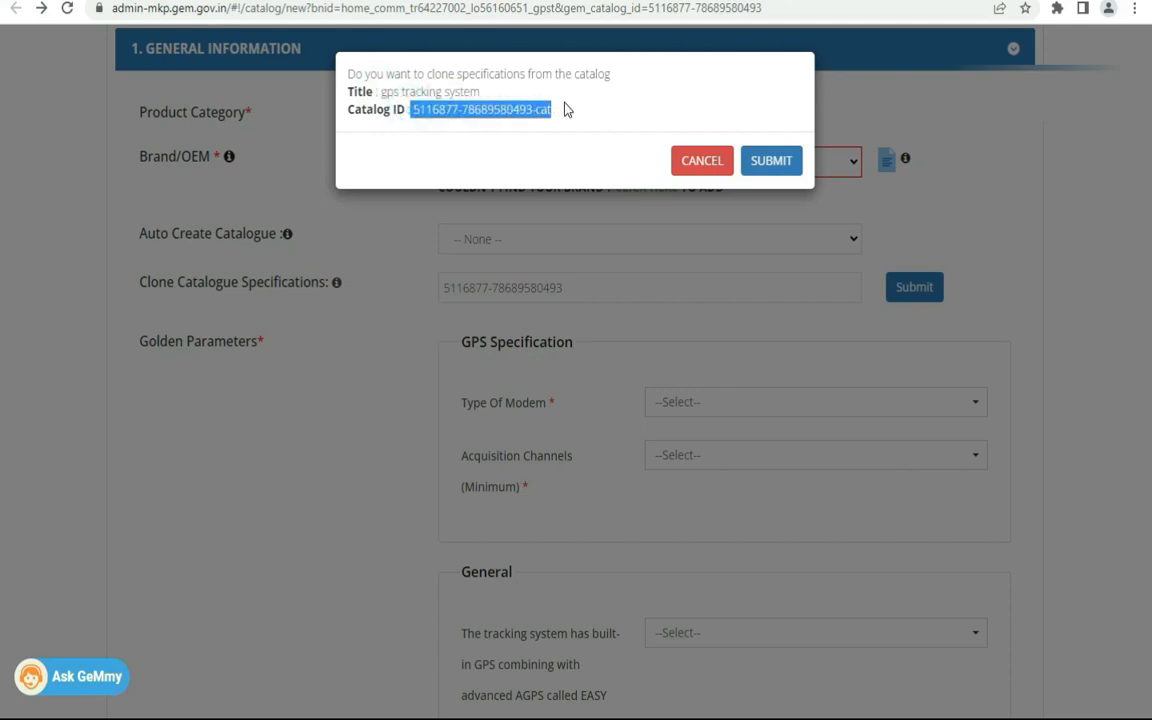
left_click(760, 172)
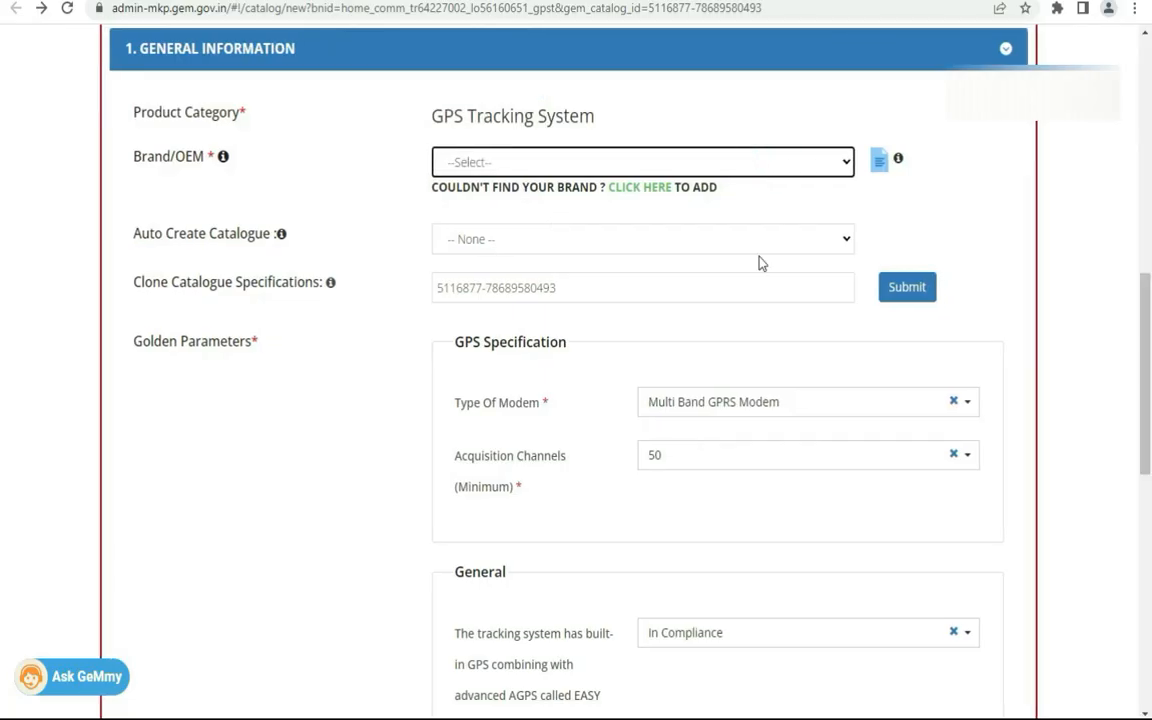
scroll(720, 433, "down", 2)
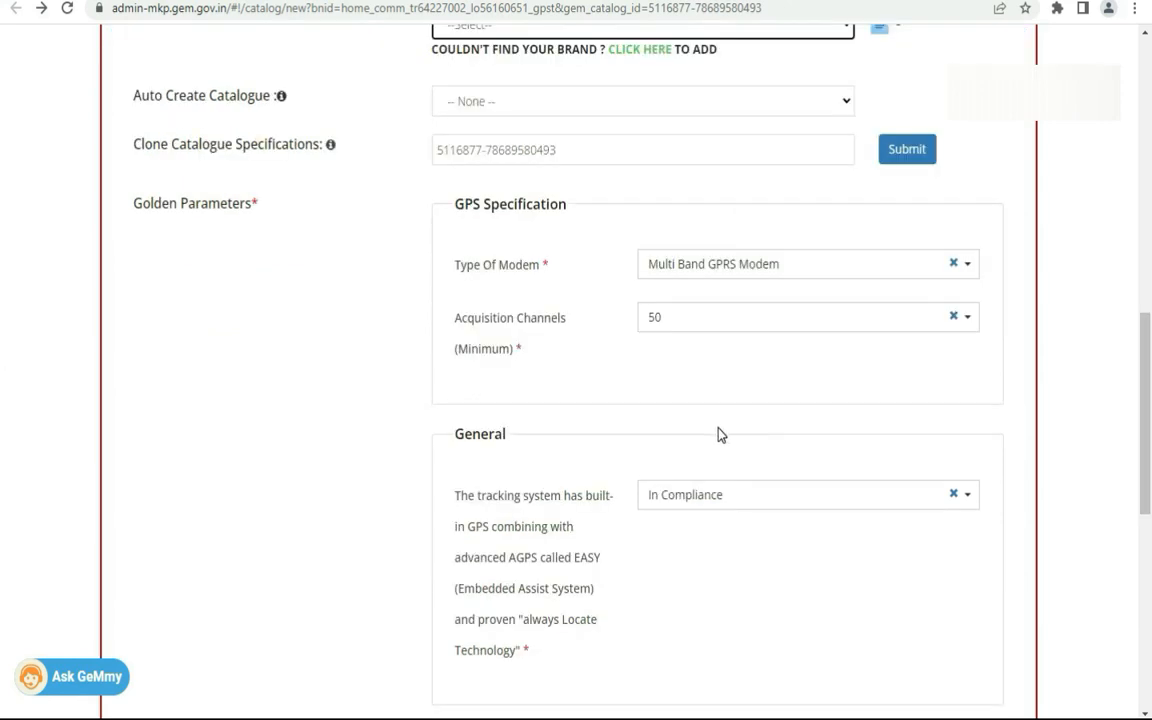
Set the Brand/OEM to E-TREX and save the general information to proceed with the listing.
scroll(653, 334, "up", 6)
left_click(595, 472)
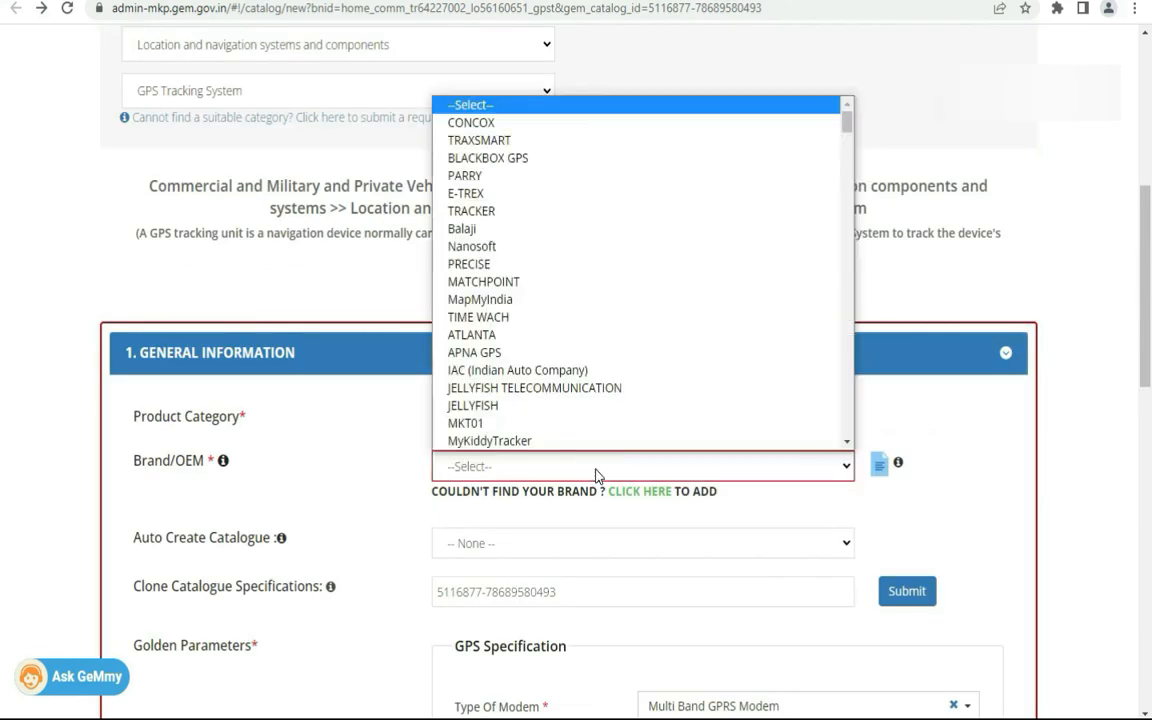
left_click(520, 193)
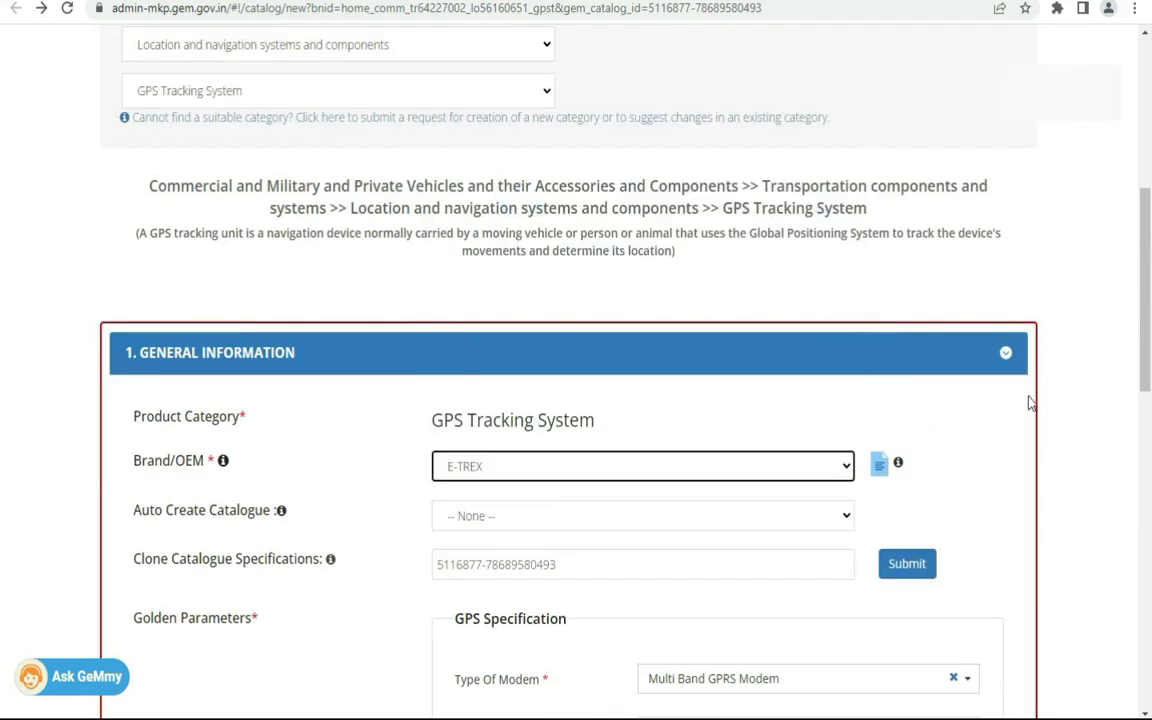
left_click_drag(1147, 255, 1147, 490)
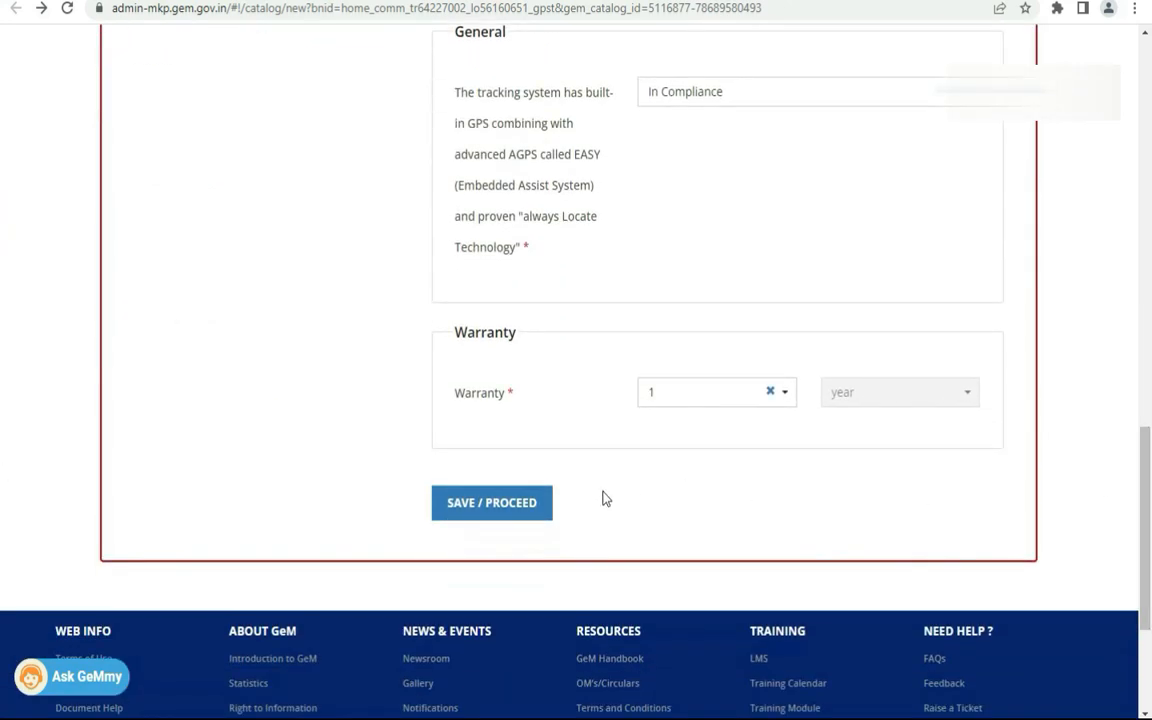
left_click(527, 503)
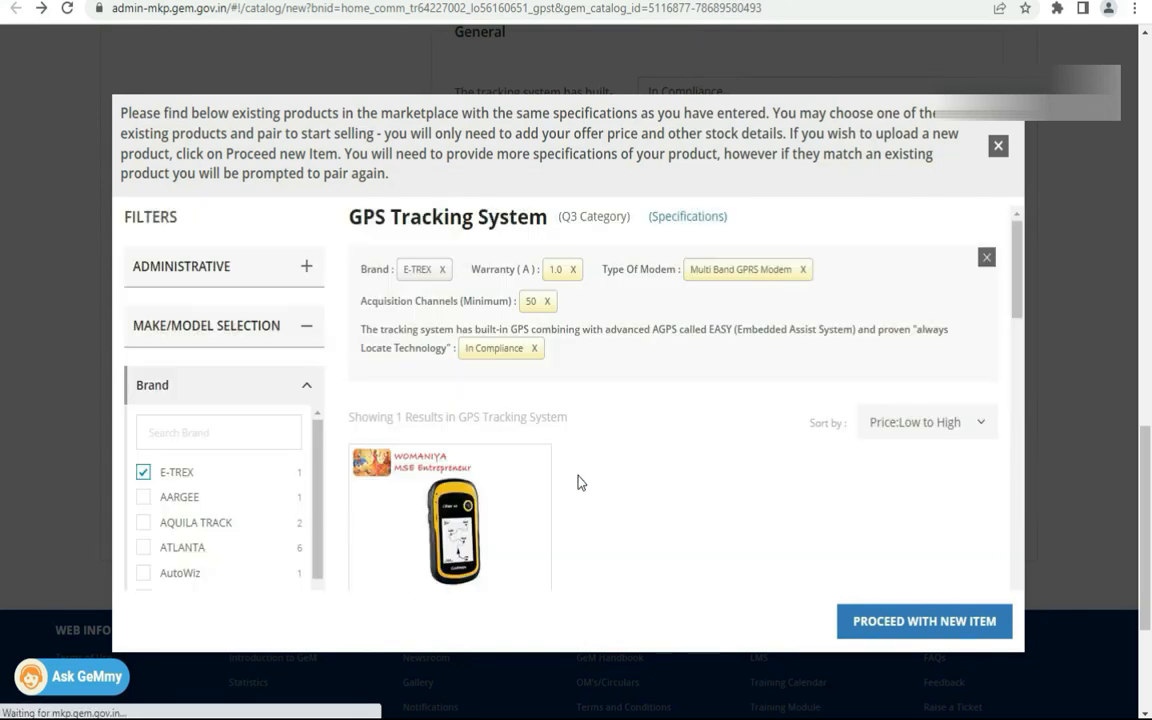
Choose the existing E TREX In Compliance GPS Tracking System catalogue from the matching products to pair with it.
left_click_drag(1017, 266, 1023, 301)
left_click_drag(1015, 282, 1026, 375)
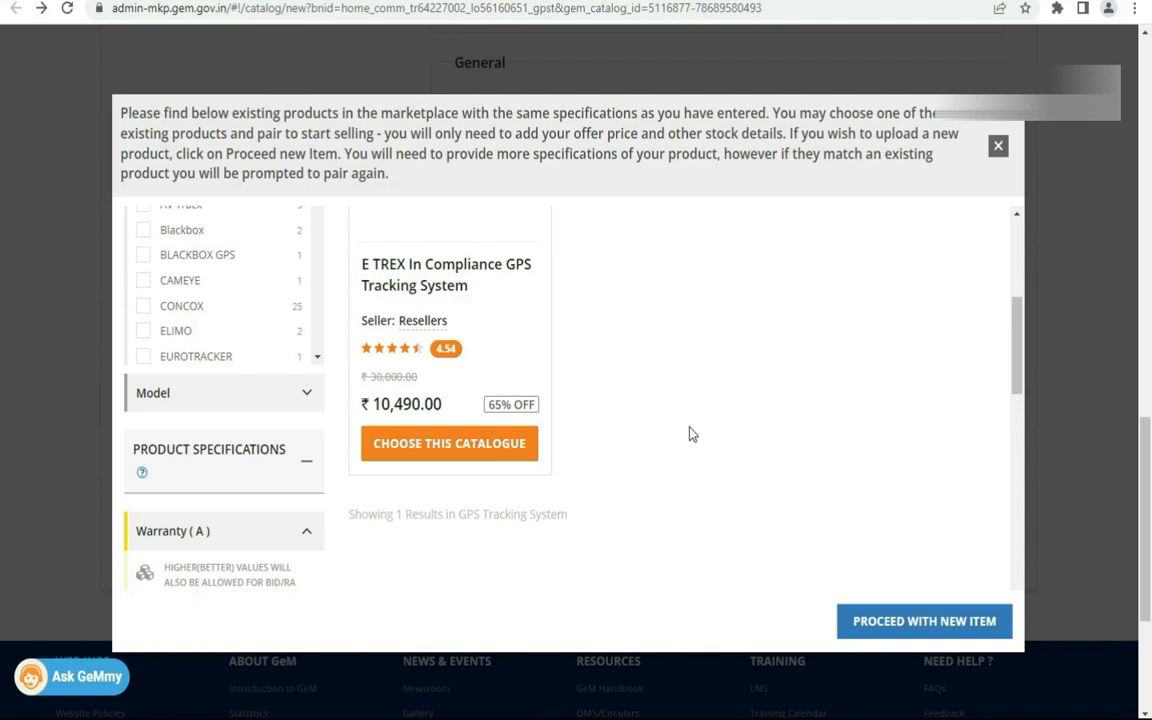
scroll(427, 470, "down", 1)
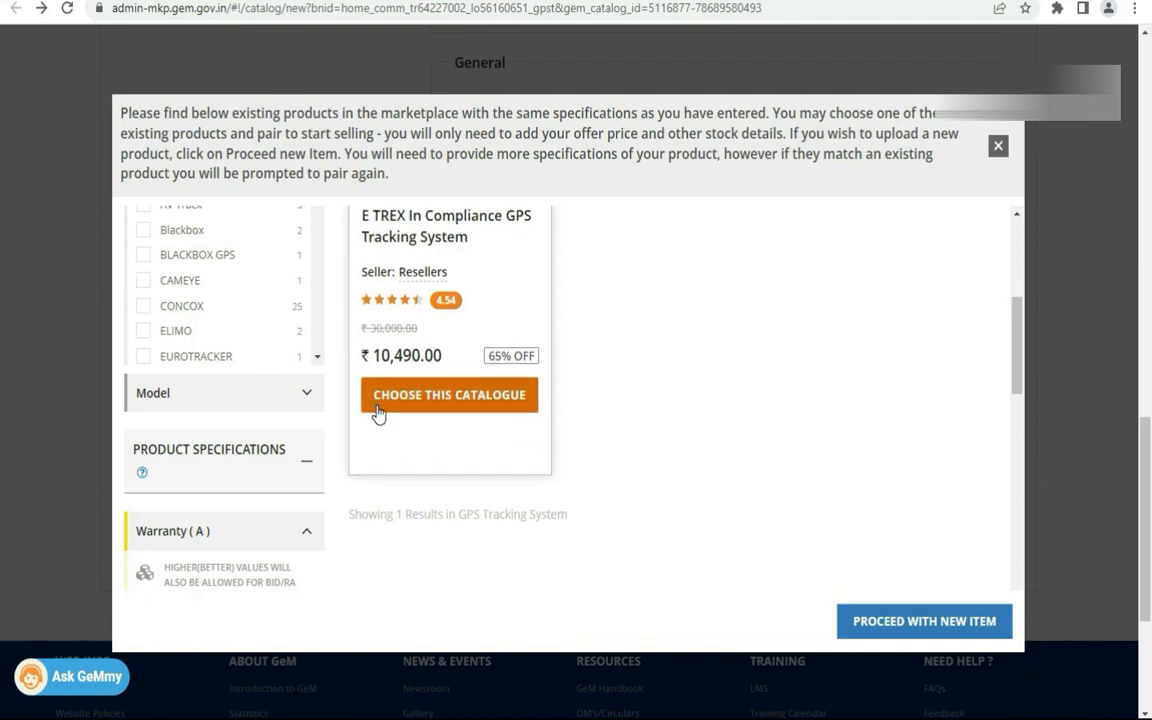
left_click(378, 397)
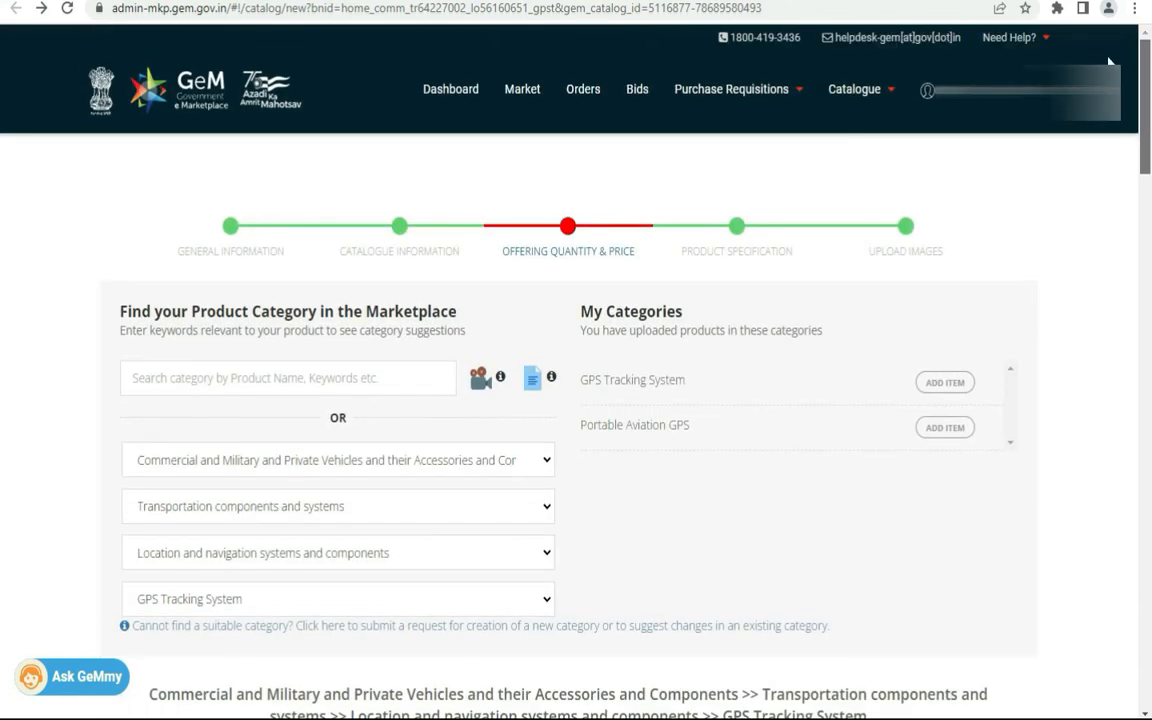
Examine the listing progress stages and the Offering Quantity & Price fields for country of origin, MRP documents, offer price and discount.
left_click_drag(180, 261, 1088, 221)
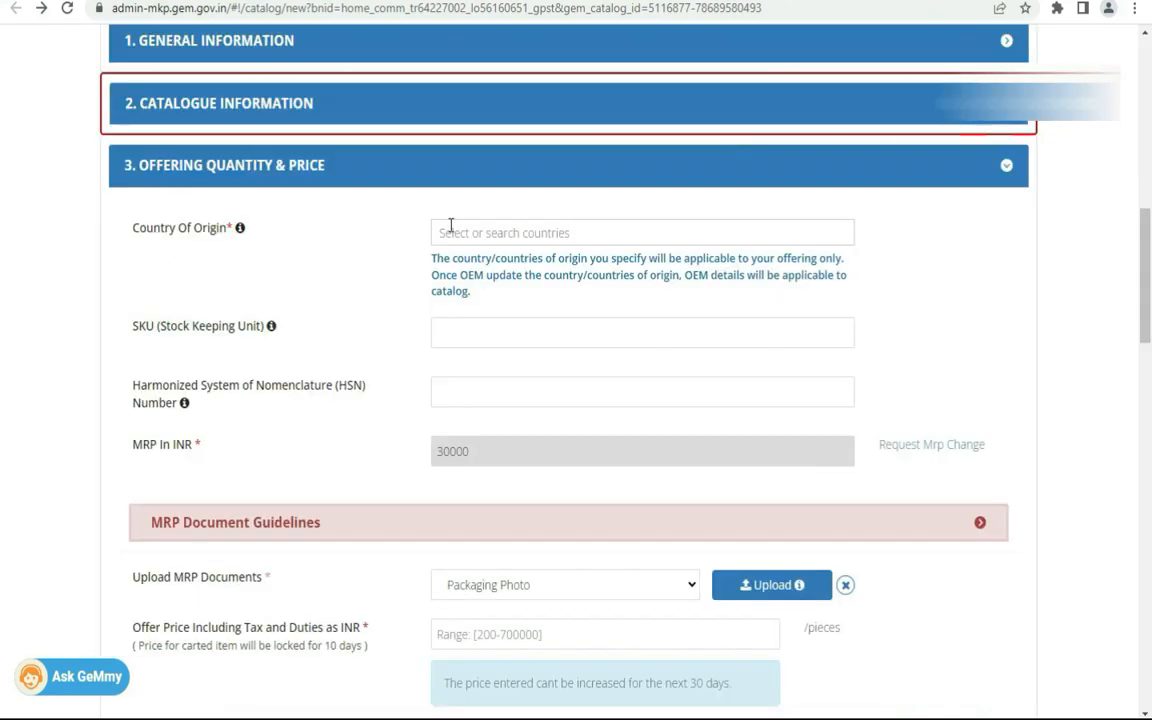
left_click(490, 227)
left_click(495, 238)
scroll(260, 115, "down", 4)
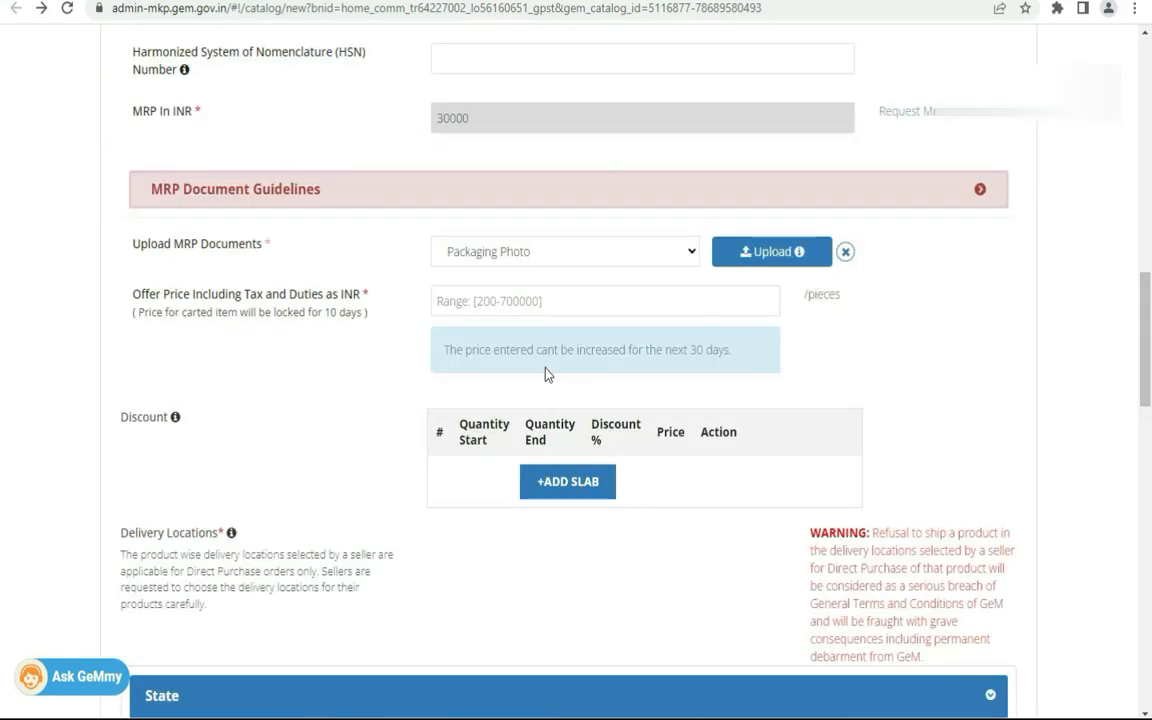
left_click_drag(1149, 345, 1137, 103)
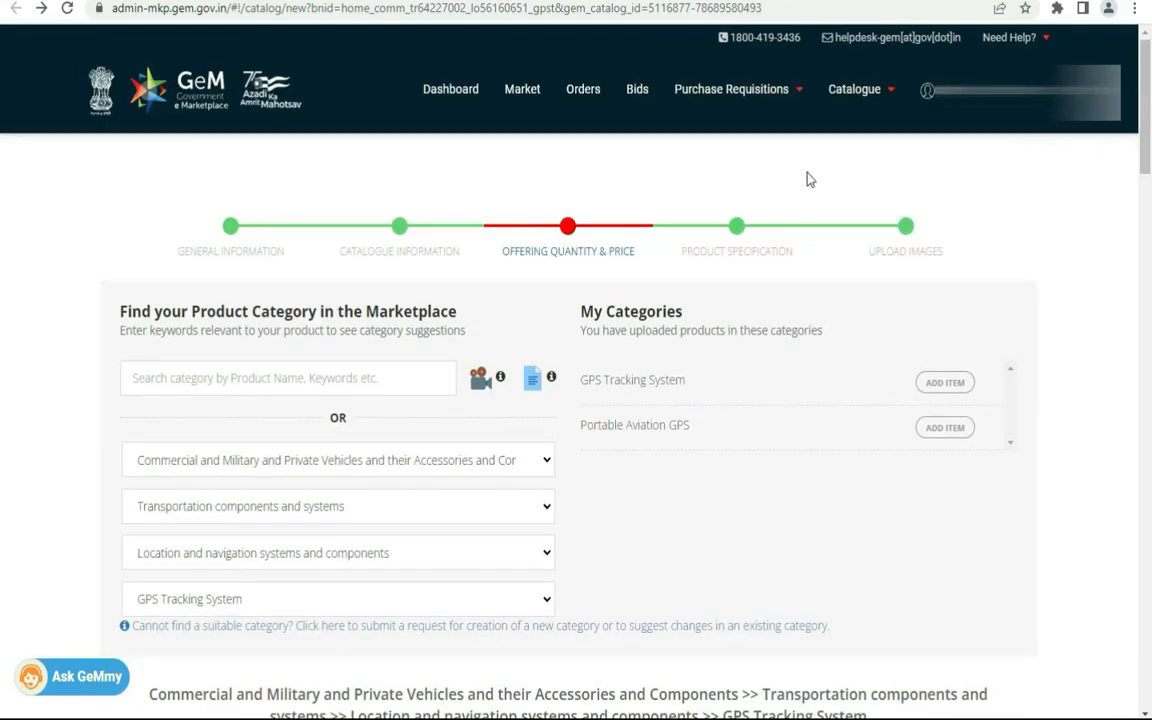